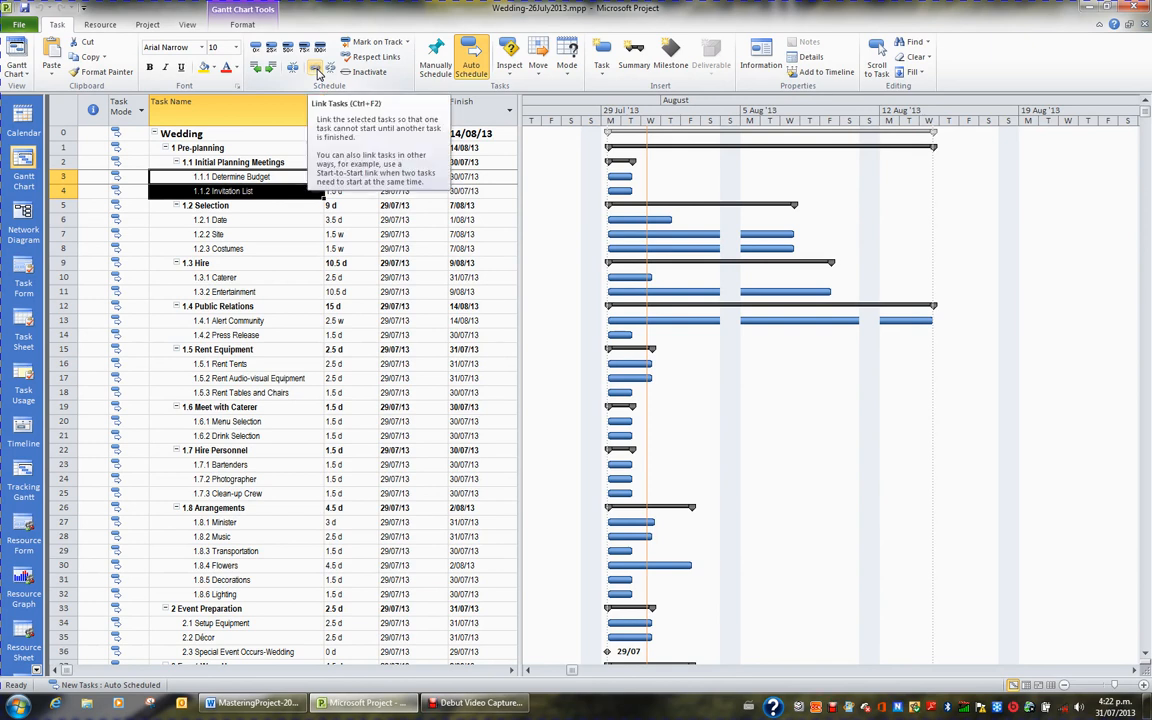
# Link the Determine Budget and Invitation List tasks, and widen the task table to expose the Predecessors column
pyautogui.click(316, 71)
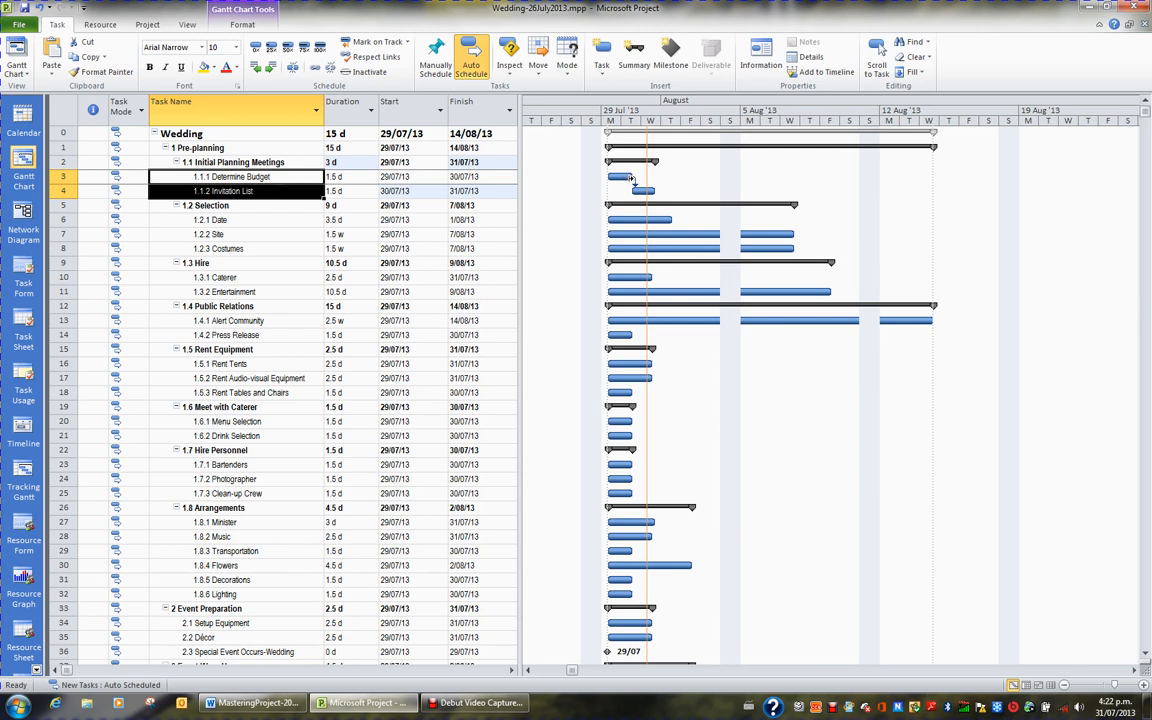
pyautogui.moveTo(630, 177); pyautogui.dragTo(650, 191)
pyautogui.moveTo(520, 190); pyautogui.dragTo(627, 190)
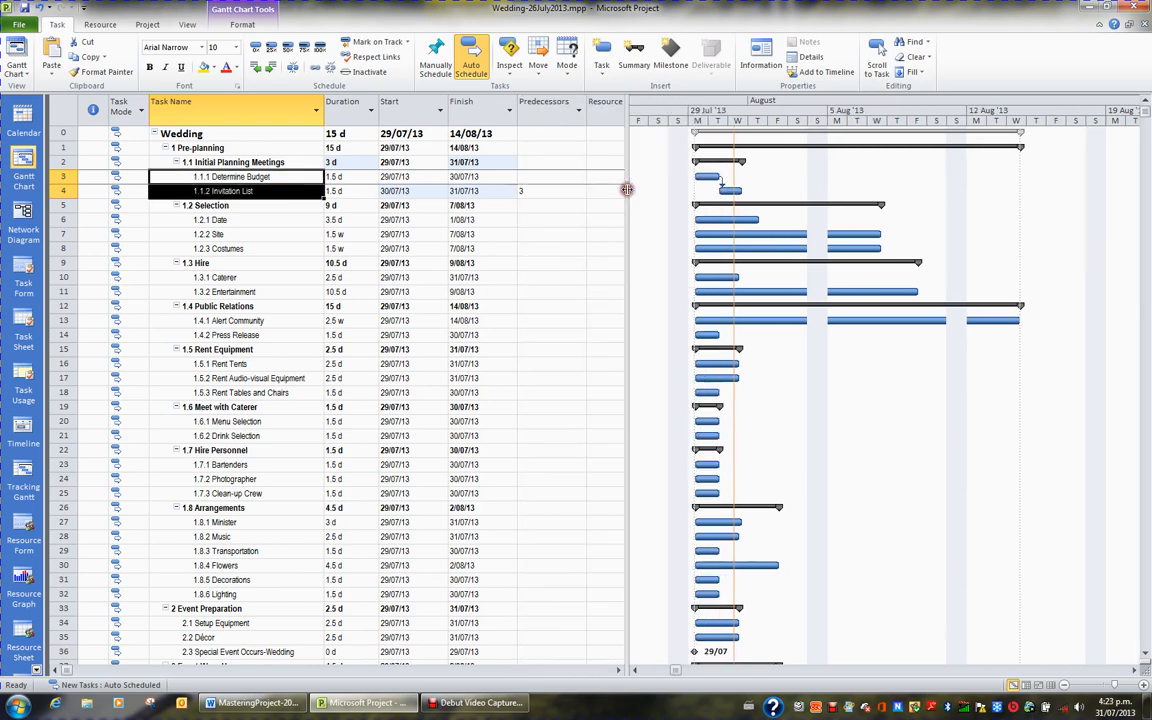
pyautogui.click(541, 190)
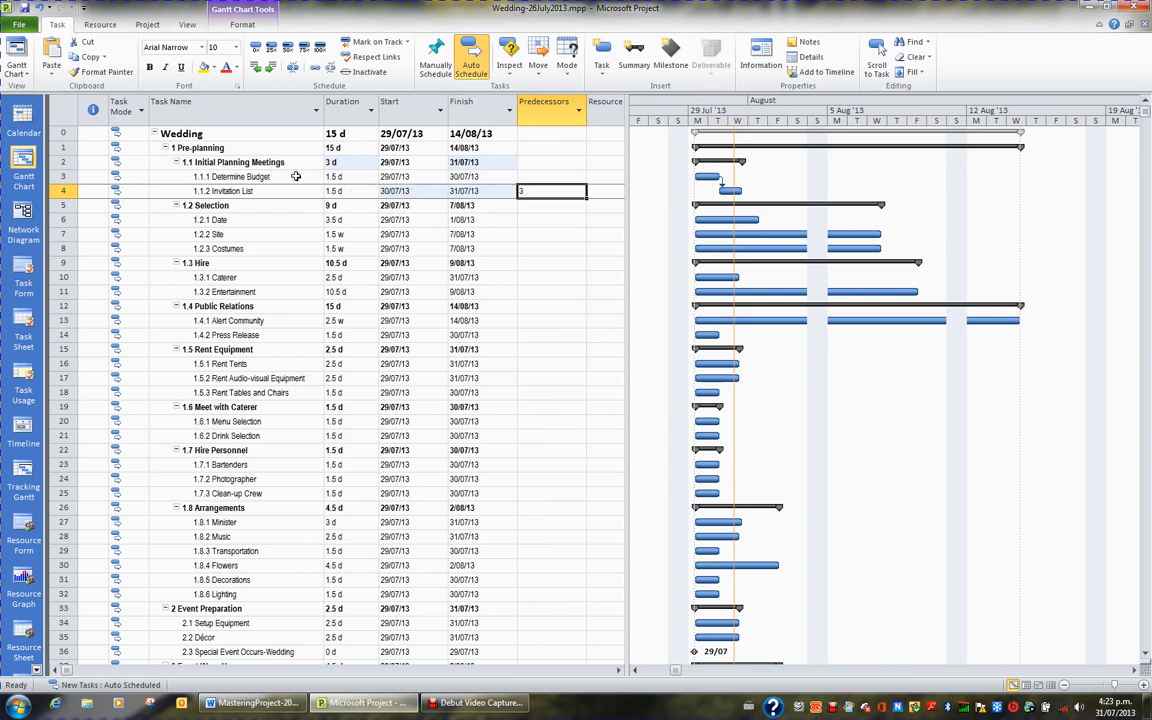
# Remove the link between the Determine Budget and Invitation List tasks
pyautogui.moveTo(285, 177); pyautogui.dragTo(292, 191)
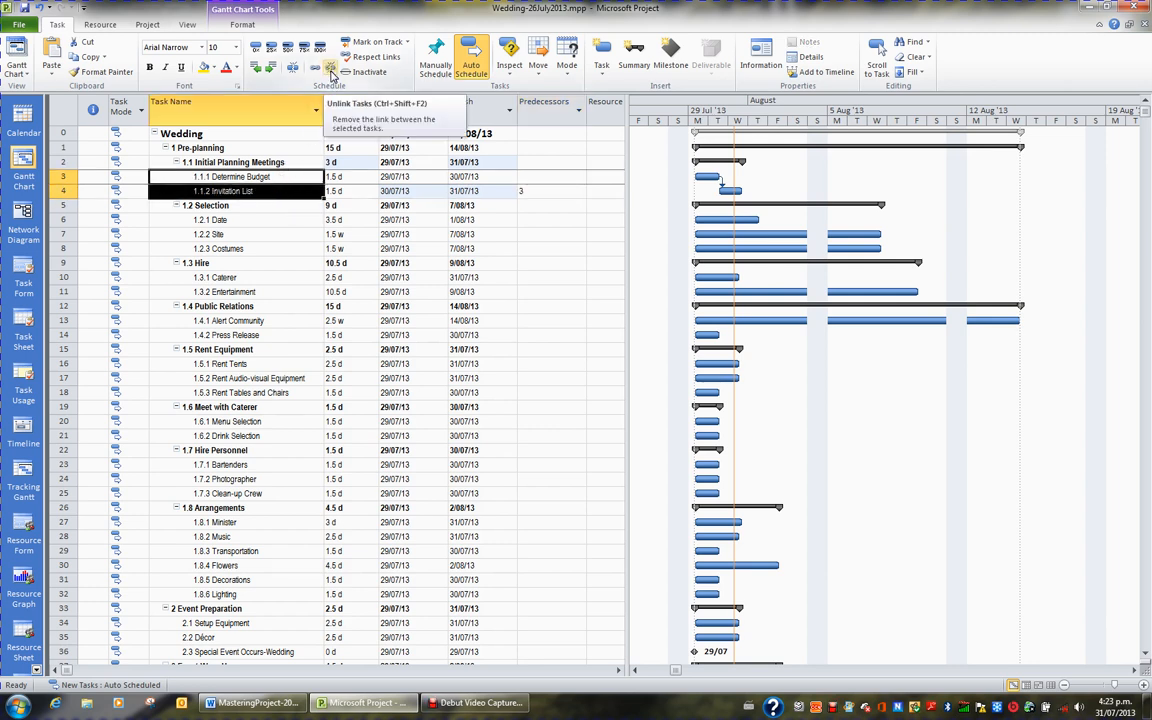
pyautogui.click(332, 70)
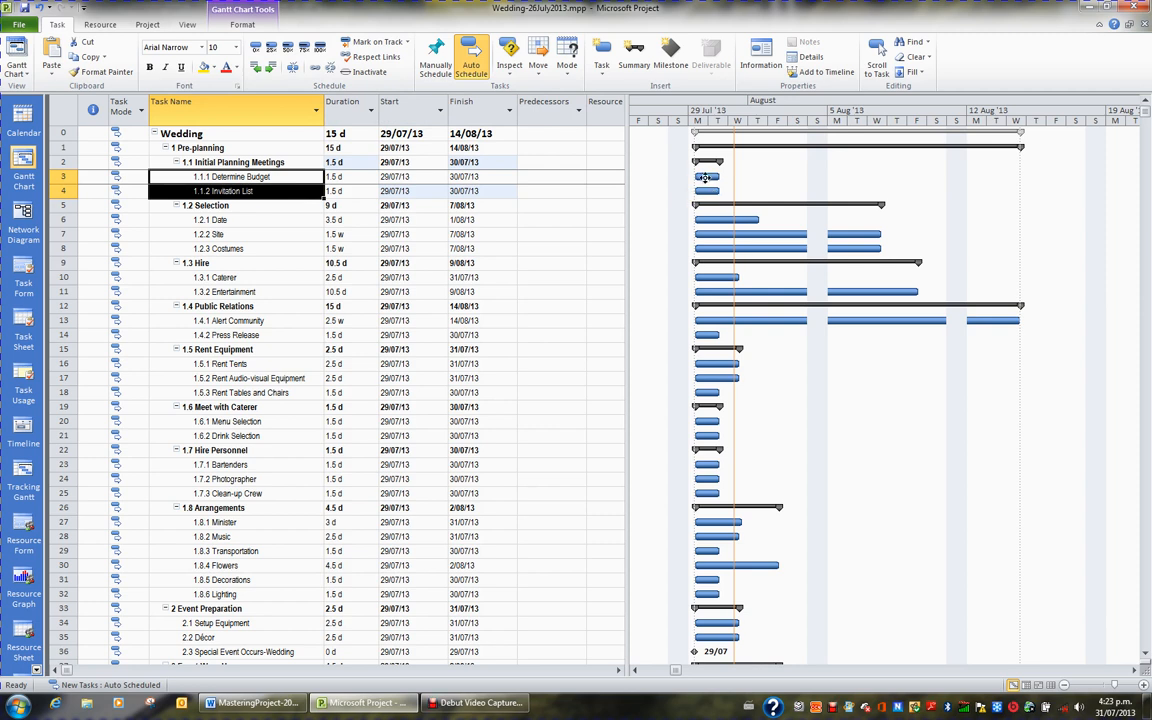
pyautogui.click(549, 192)
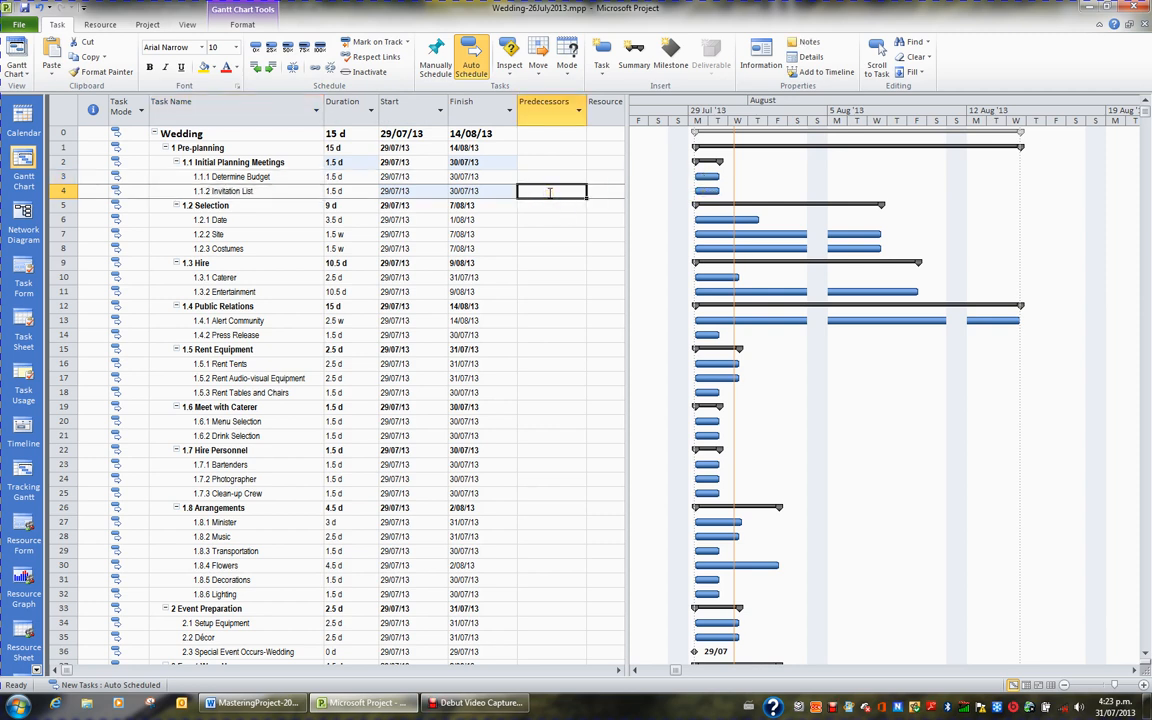
# Enter task 3 as the predecessor of Invitation List
pyautogui.moveTo(288, 177); pyautogui.dragTo(296, 191)
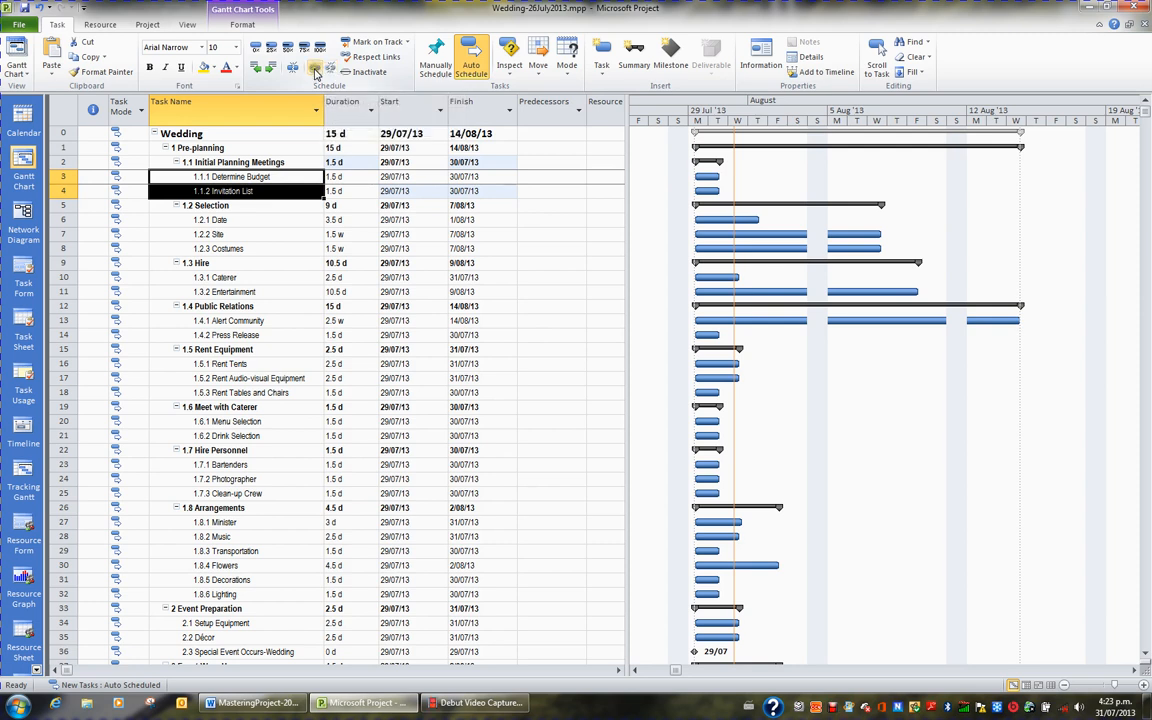
pyautogui.click(552, 191)
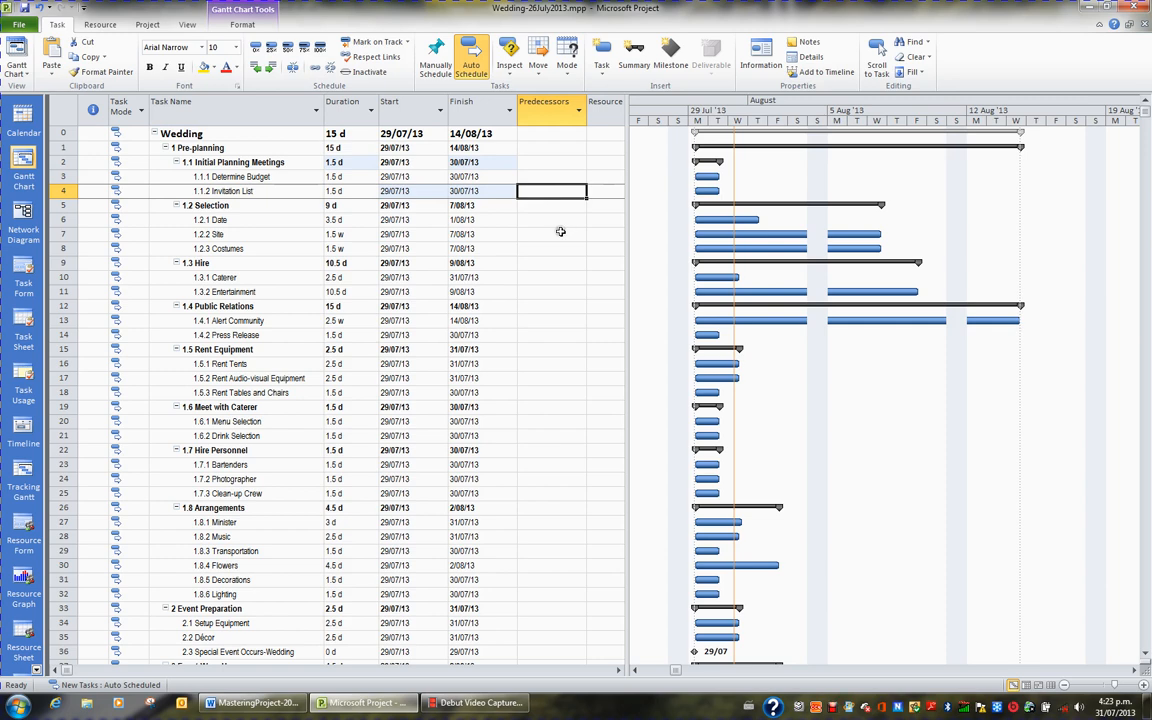
pyautogui.write('3')
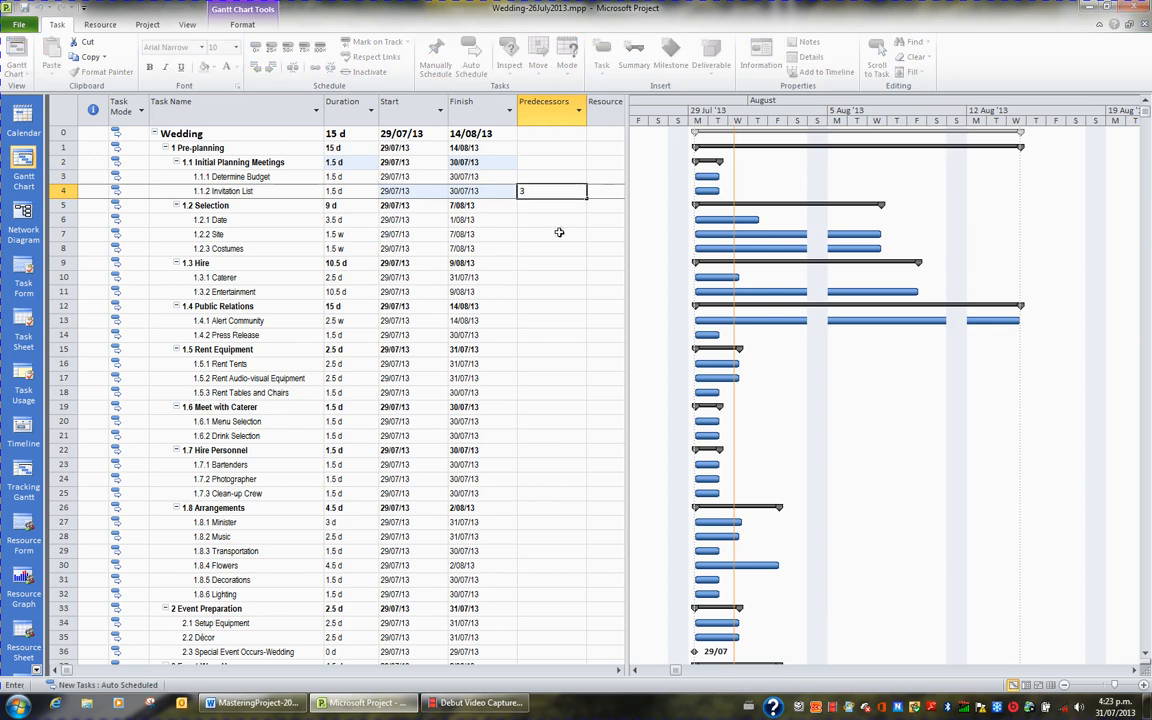
pyautogui.press('Return')
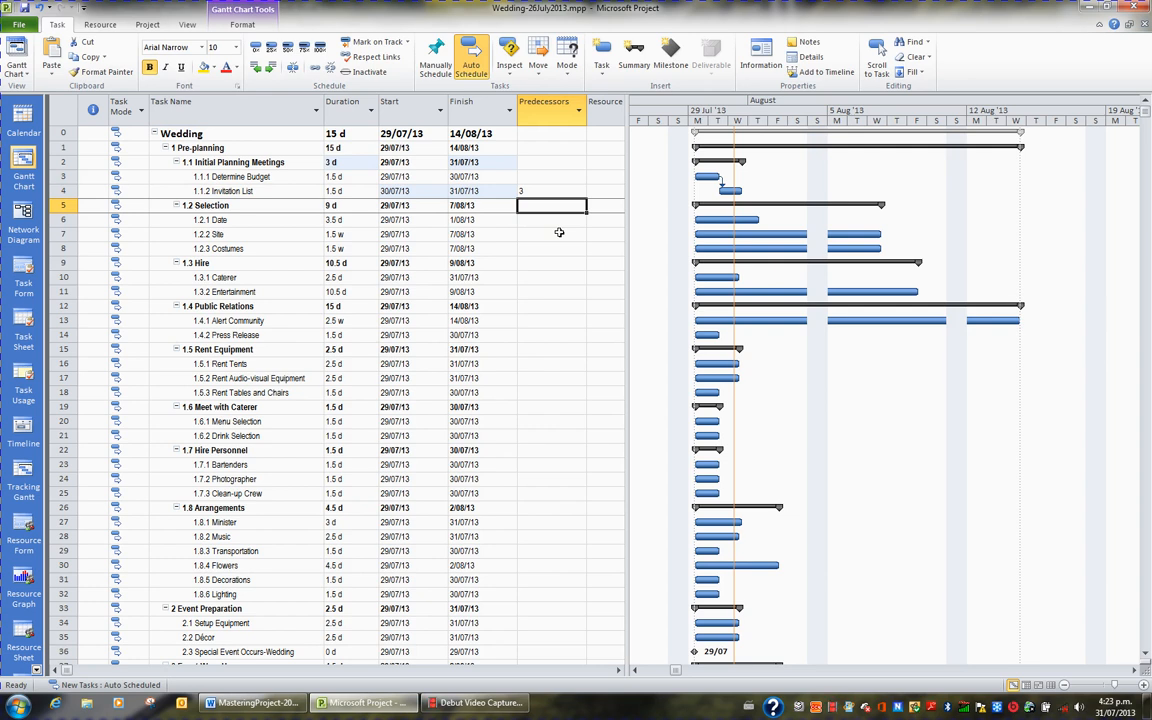
# In the Selection group, set task 6 as the predecessor of Site and task 7 as the predecessor of Costumes
pyautogui.press('Down')
pyautogui.press('Down')
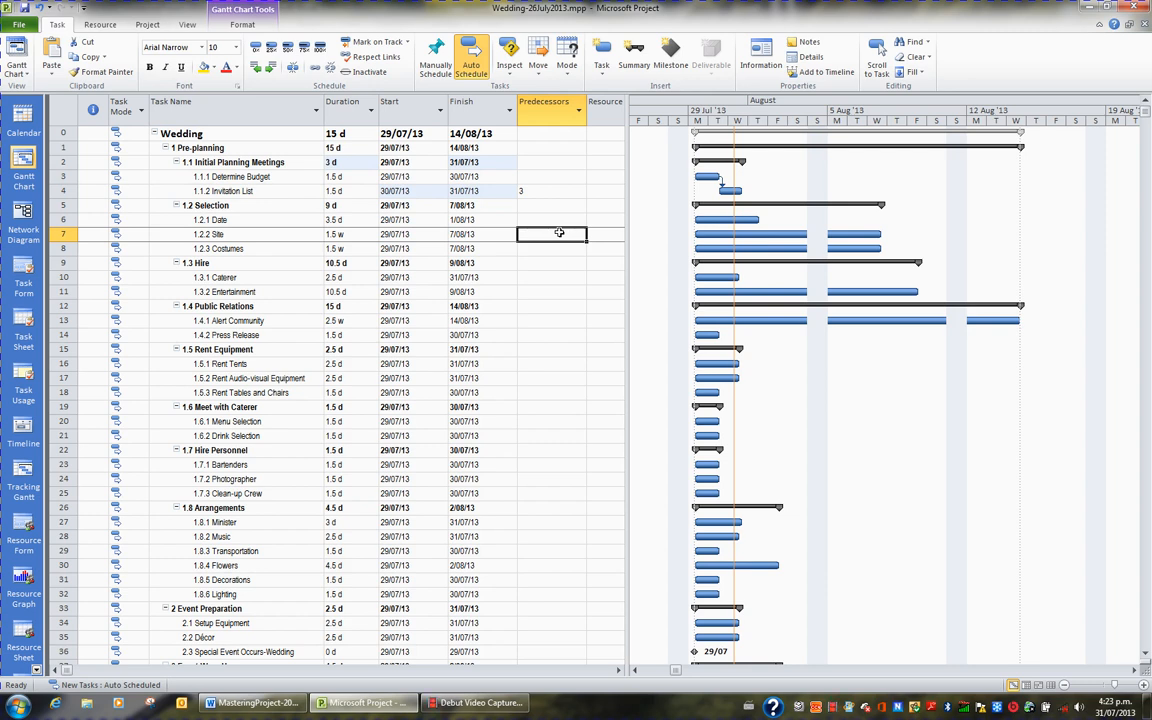
pyautogui.write('6')
pyautogui.press('Return')
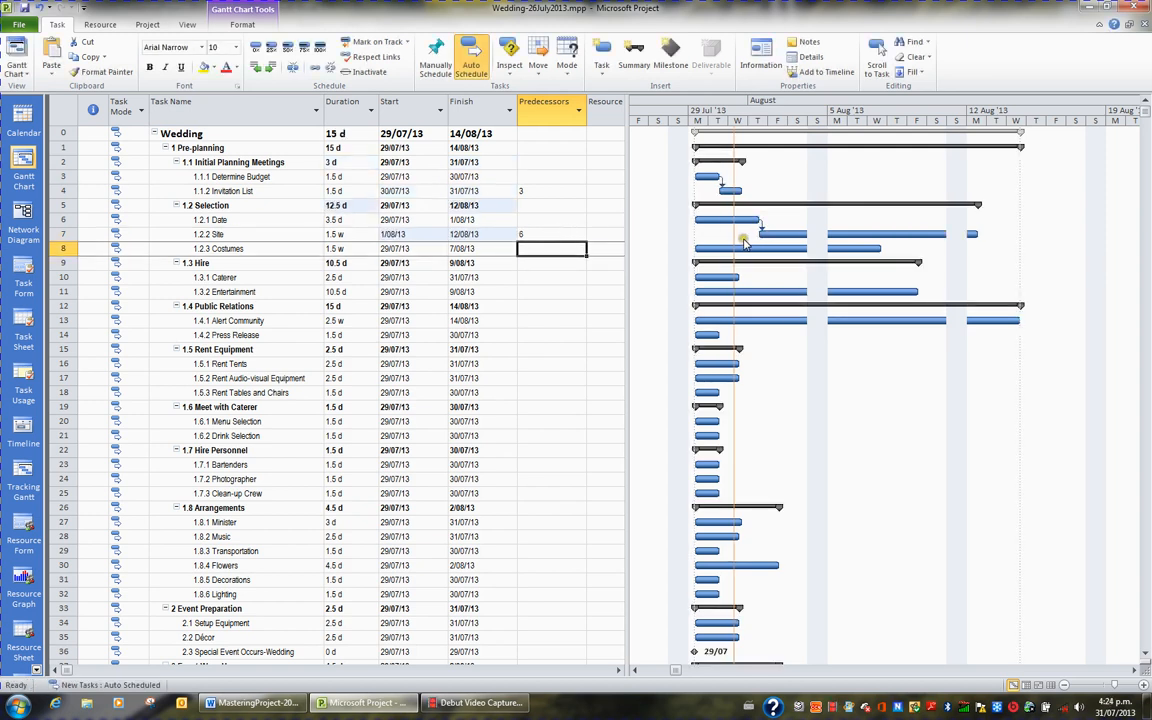
pyautogui.write('7')
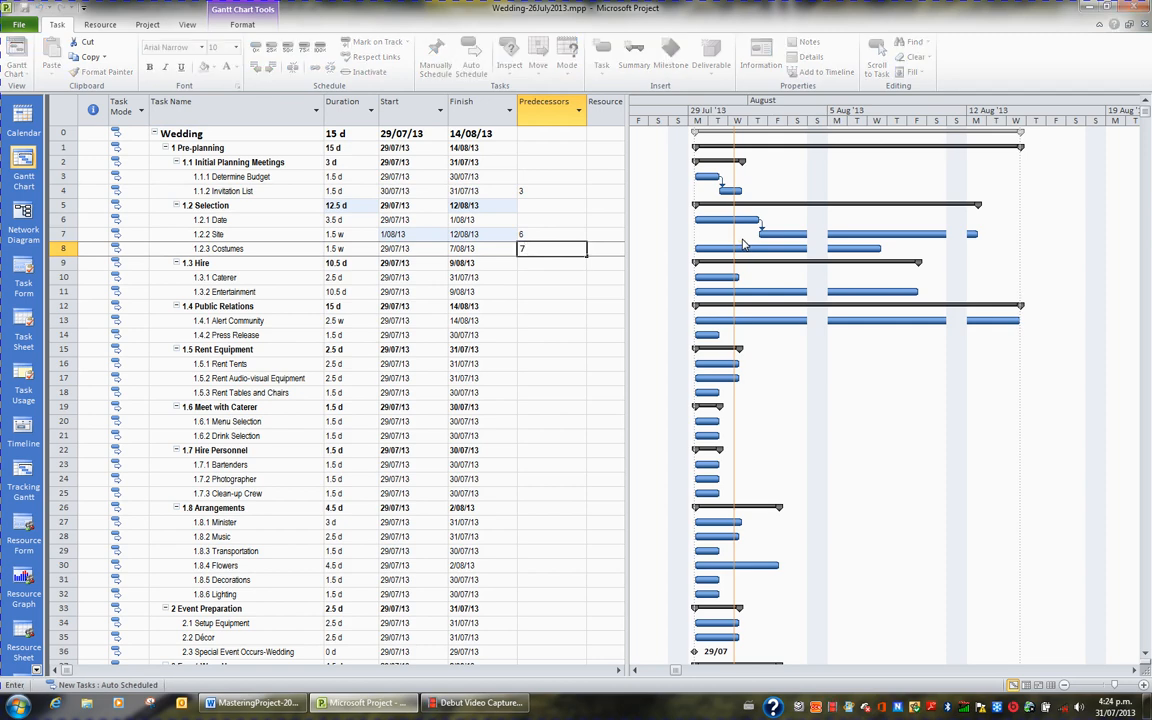
pyautogui.press('Return')
# Set task 10 as the predecessor of Entertainment and task 13 as the predecessor of Press Release
pyautogui.press('Down')
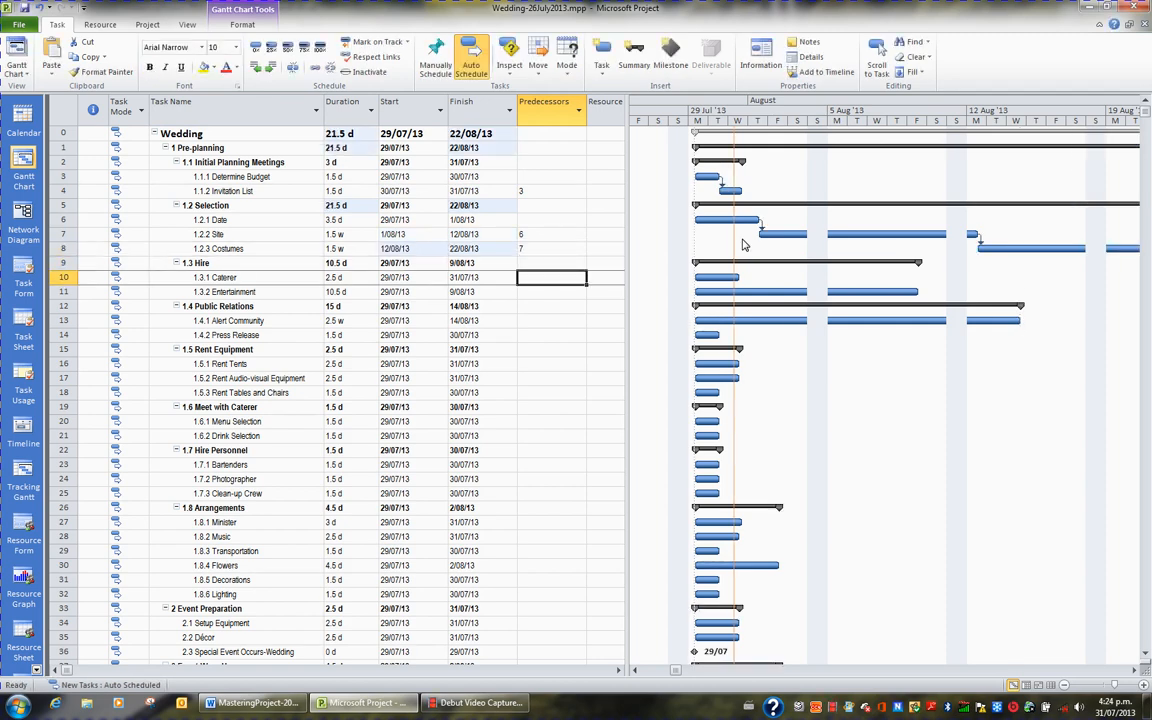
pyautogui.press('Down')
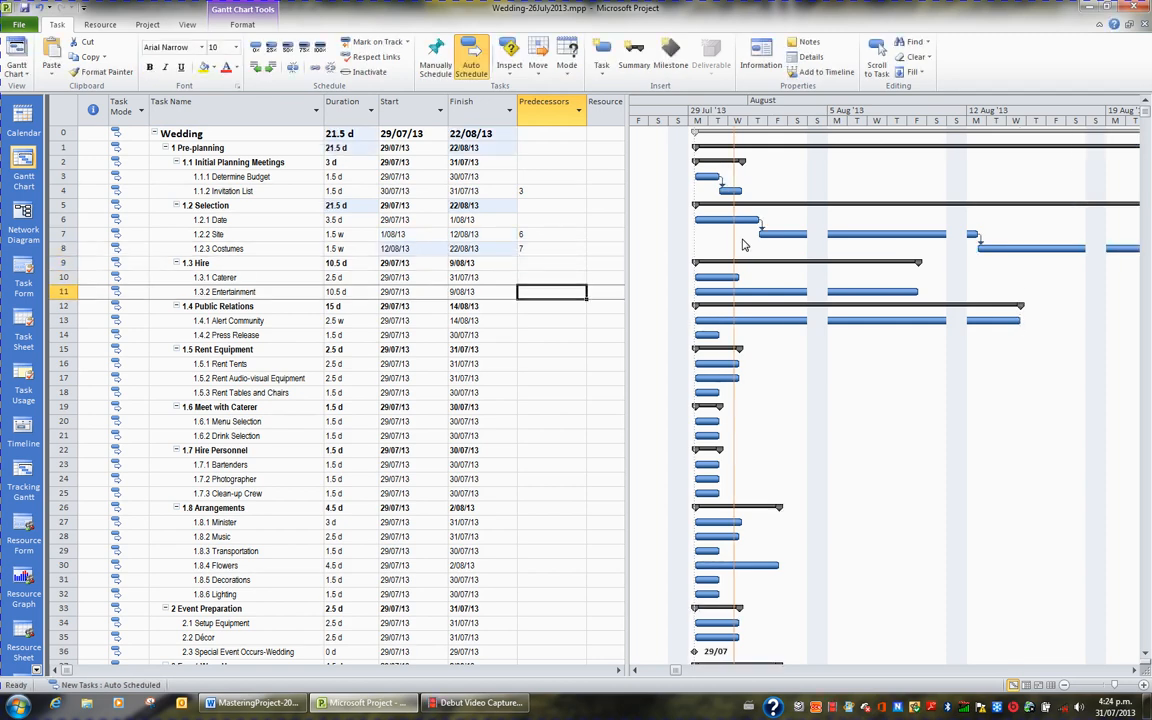
pyautogui.write('10')
pyautogui.press('Return')
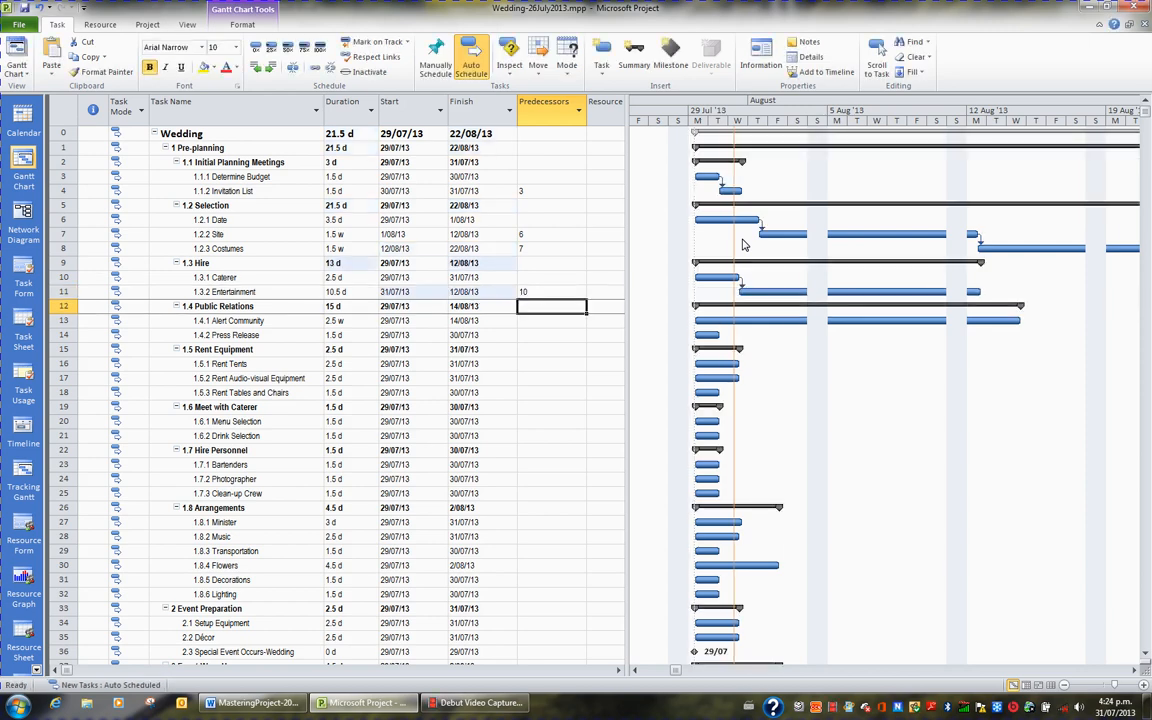
pyautogui.press('Down')
pyautogui.press('Down')
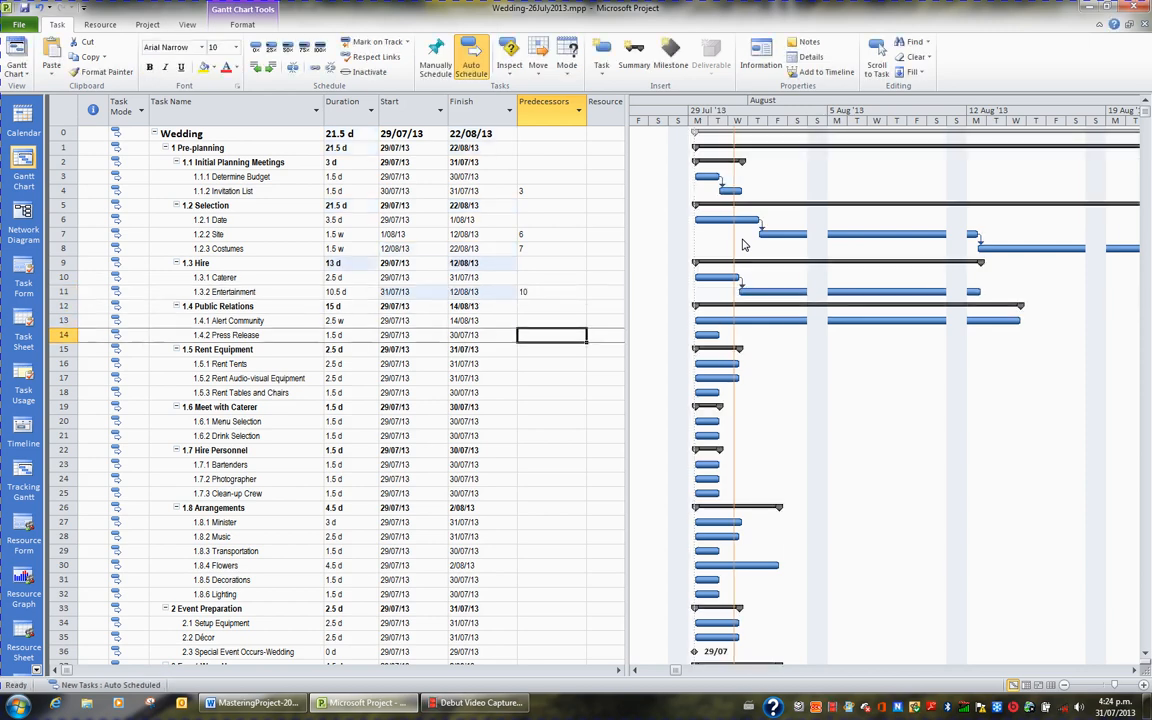
pyautogui.write('13')
pyautogui.press('Return')
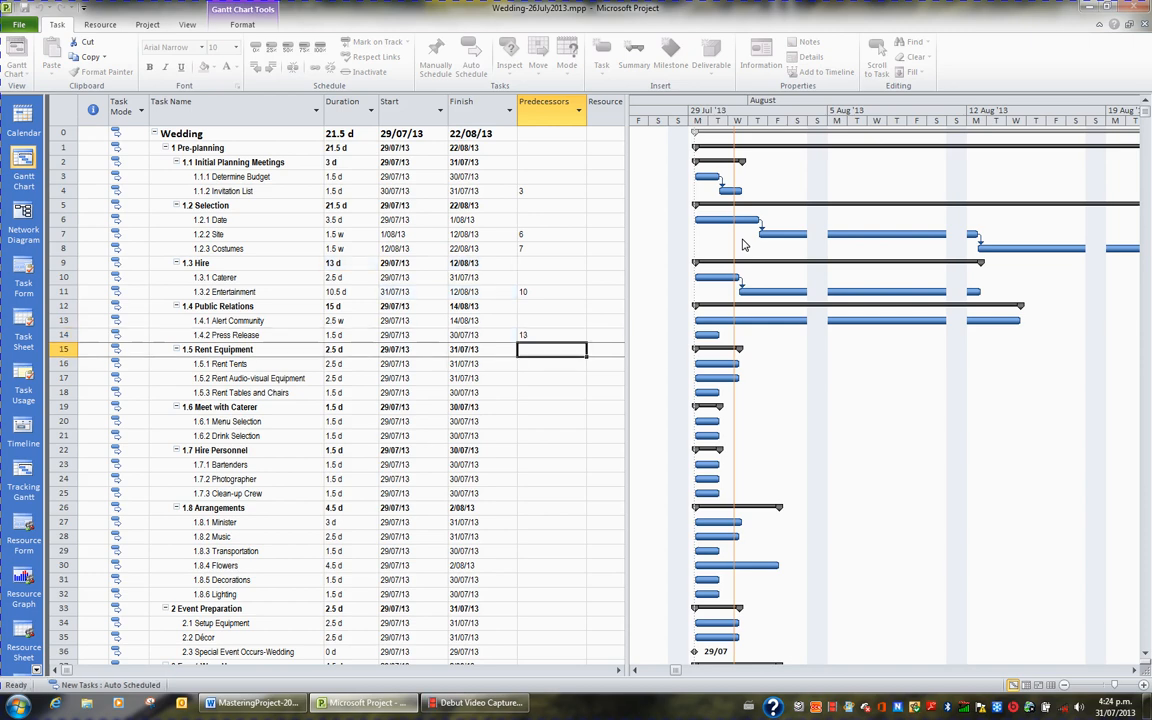
# Under Rent Equipment, set predecessor 16 for Rent Audio-visual Equipment and 17 for Rent Tables and Chairs
pyautogui.press('Down')
pyautogui.press('Down')
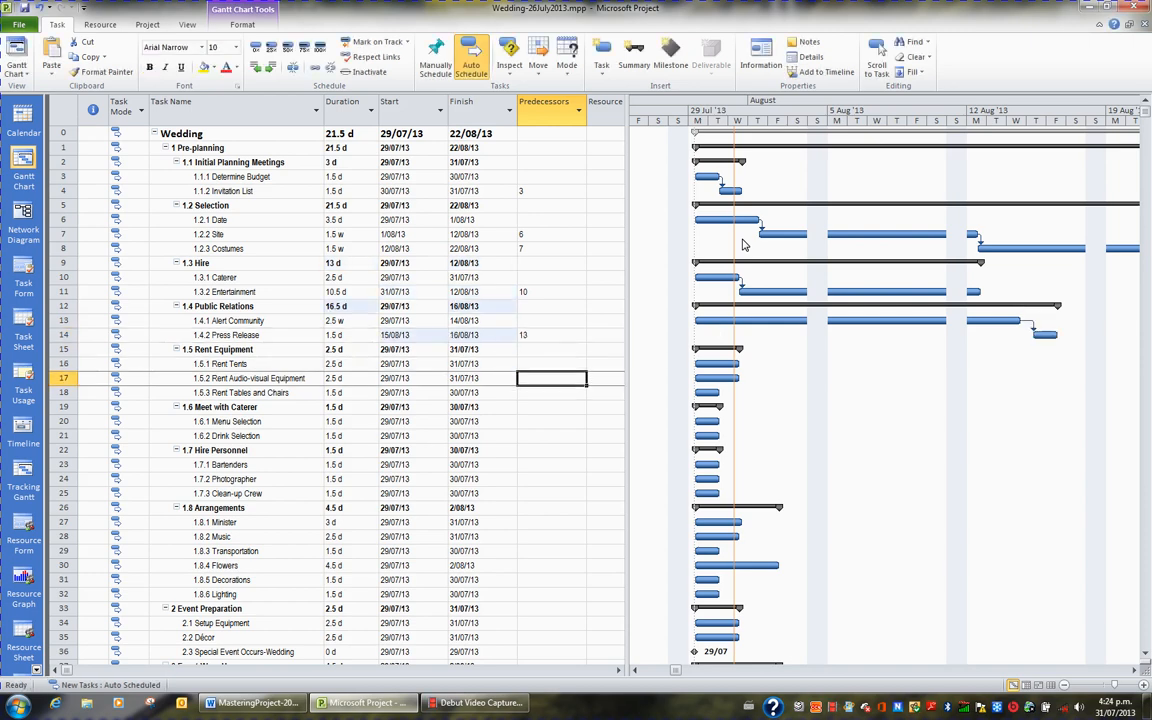
pyautogui.write('16')
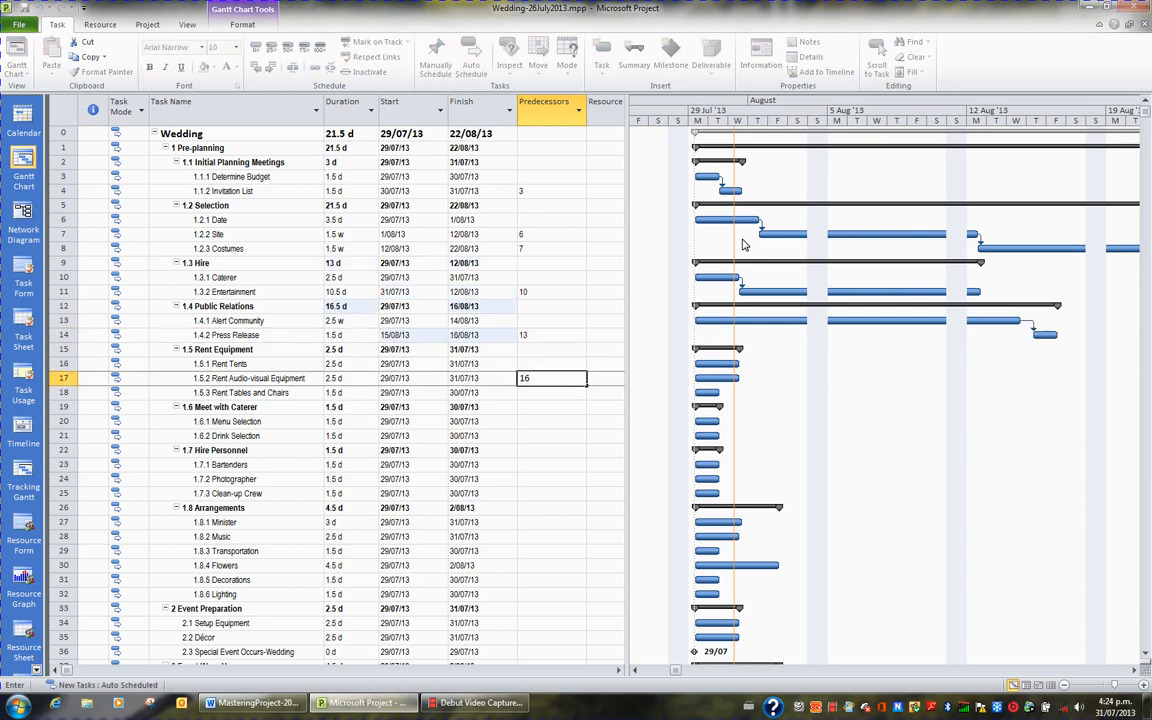
pyautogui.press('Return')
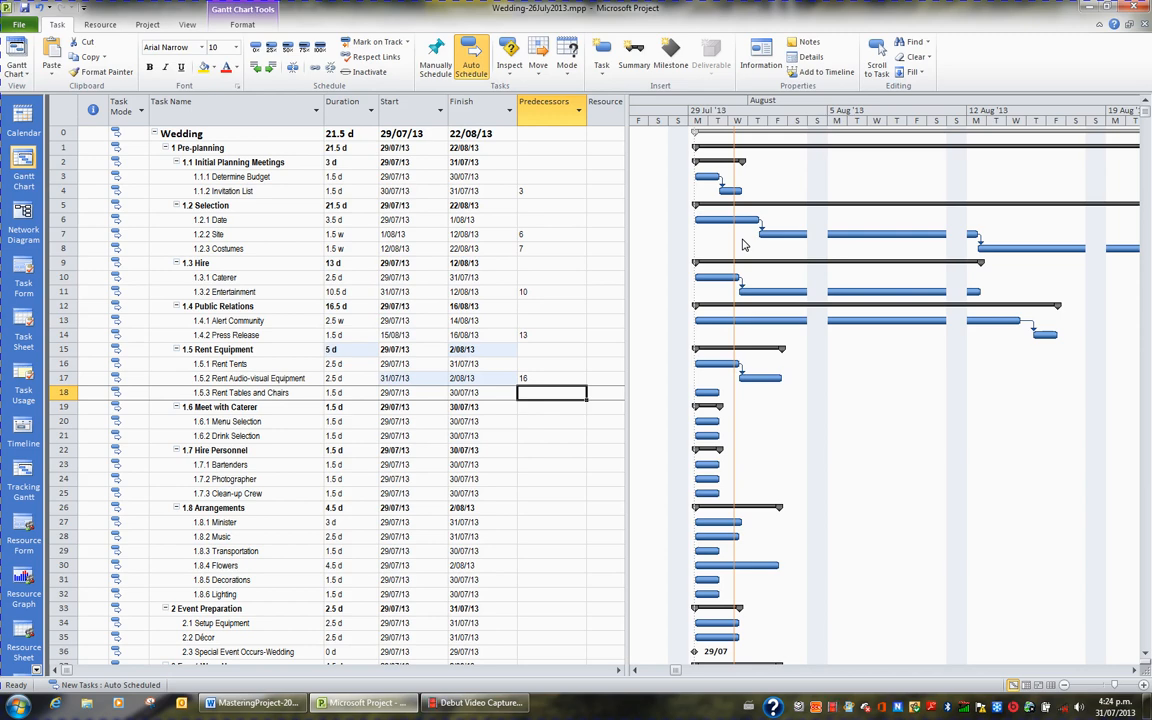
pyautogui.write('17')
pyautogui.press('Return')
# Set task 20 as the predecessor of Drink Selection under Meet with Caterer
pyautogui.press('Down')
pyautogui.press('Down')
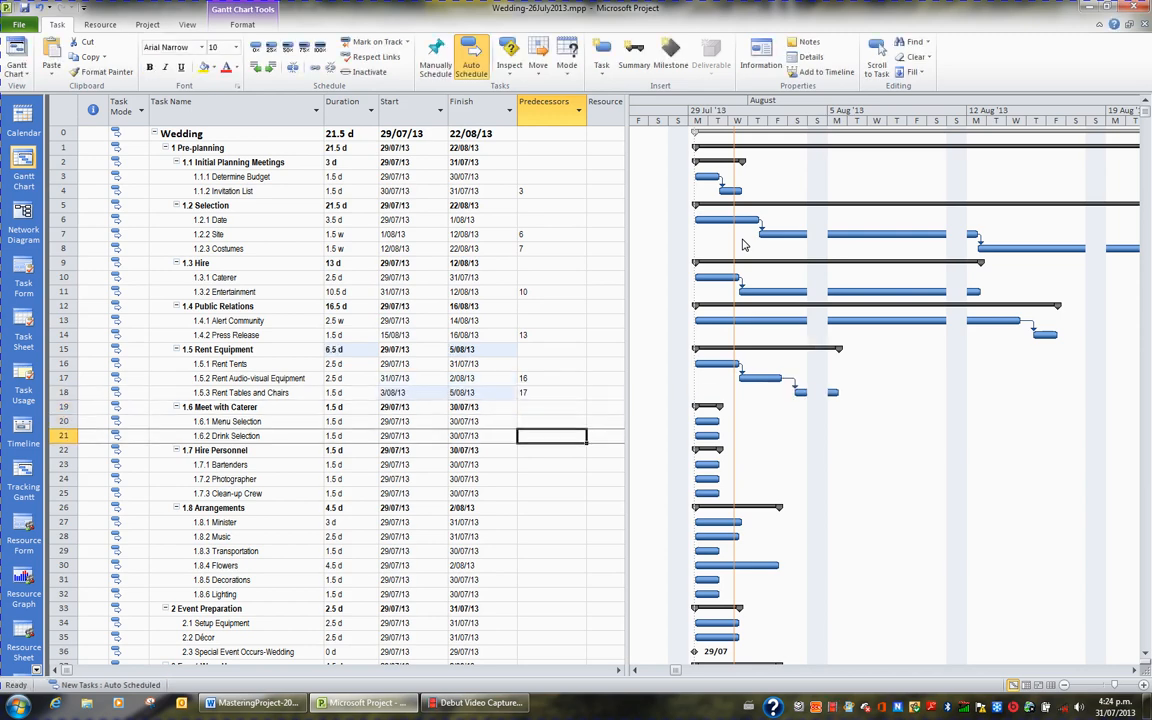
pyautogui.write('20')
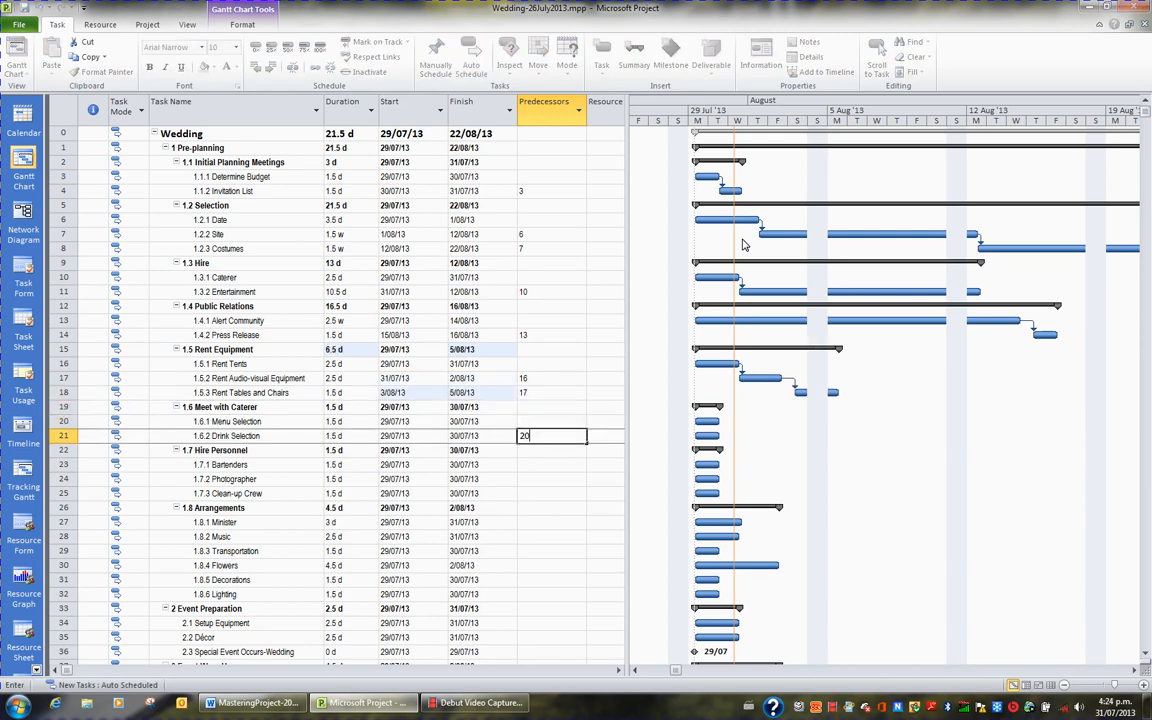
pyautogui.press('Return')
# Under Hire Personnel, set predecessor 23 for Photographer and 24 for Clean-up Crew
pyautogui.press('Down')
pyautogui.press('Down')
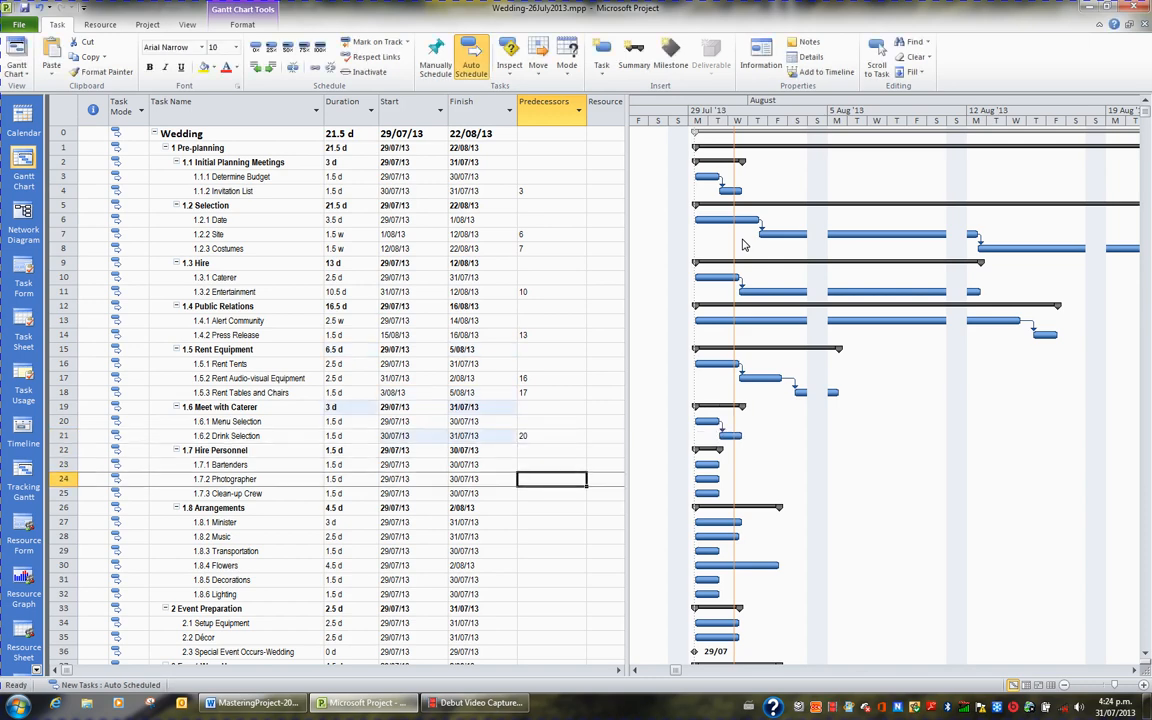
pyautogui.write('23')
pyautogui.press('Return')
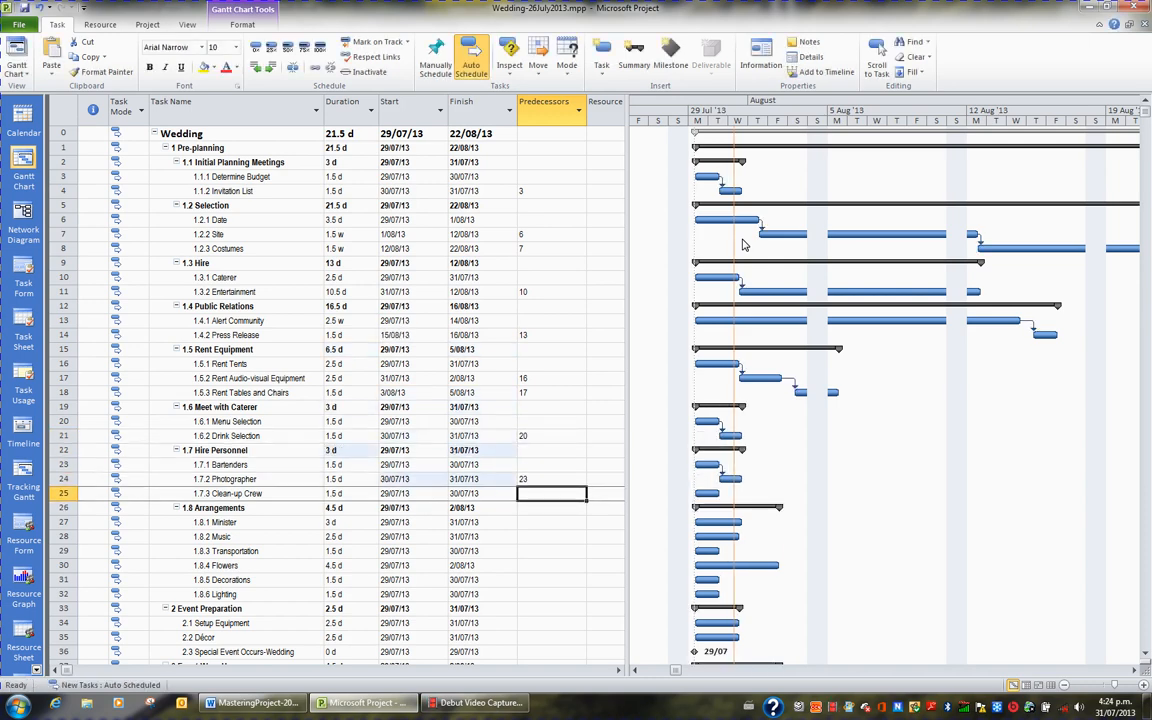
pyautogui.write('24')
pyautogui.press('Return')
# Under Arrangements, set predecessors 27 for Music, 28 for Transportation, 29 for Flowers, 30 for Decorations and 31 for Lighting
pyautogui.press('Down')
pyautogui.press('Down')
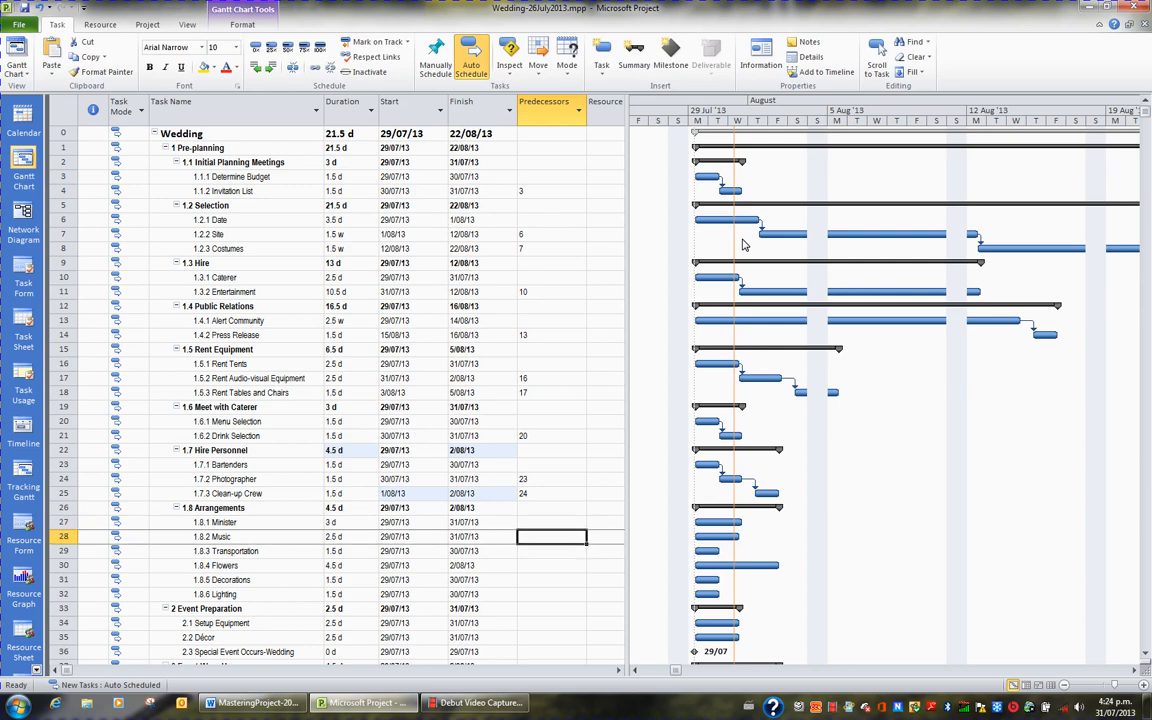
pyautogui.write('27')
pyautogui.press('Return')
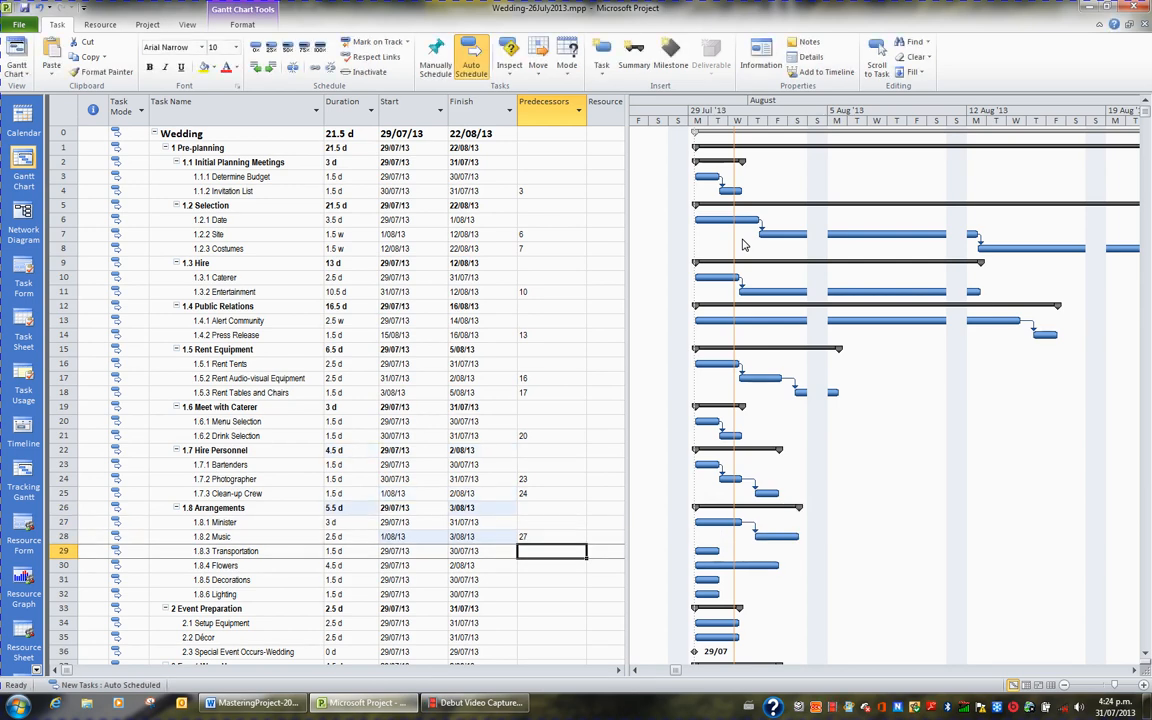
pyautogui.write('28')
pyautogui.press('Return')
pyautogui.write('29')
pyautogui.press('Return')
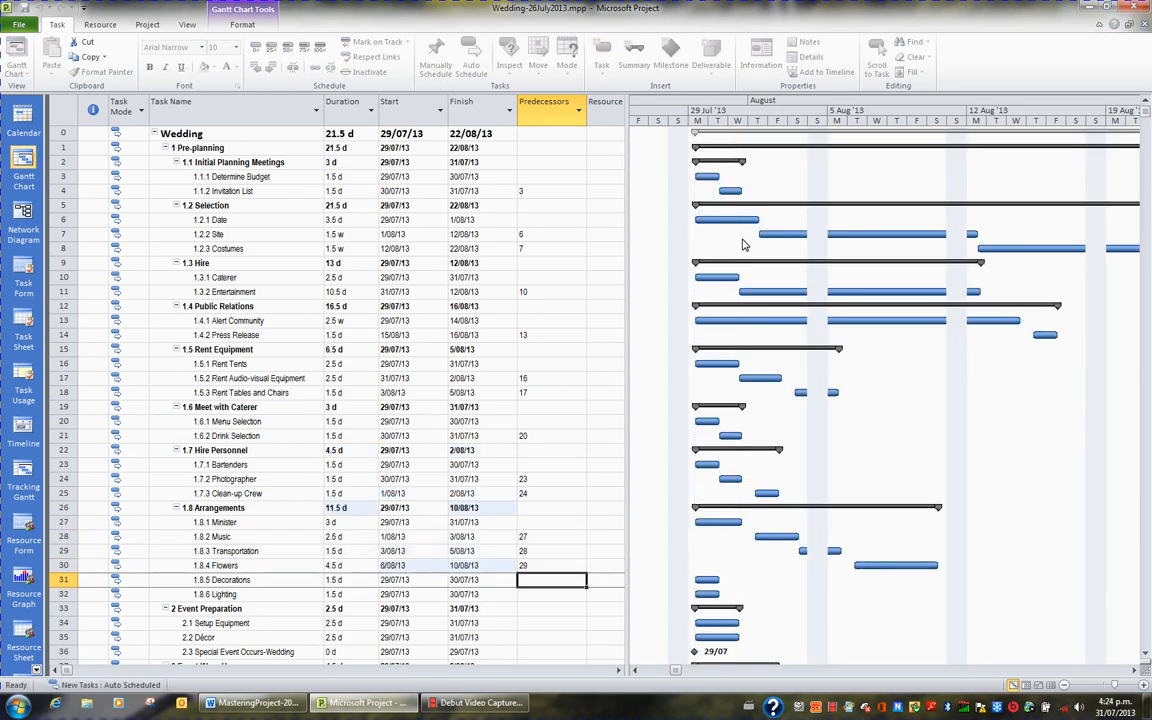
pyautogui.write('30')
pyautogui.press('Return')
pyautogui.write('31')
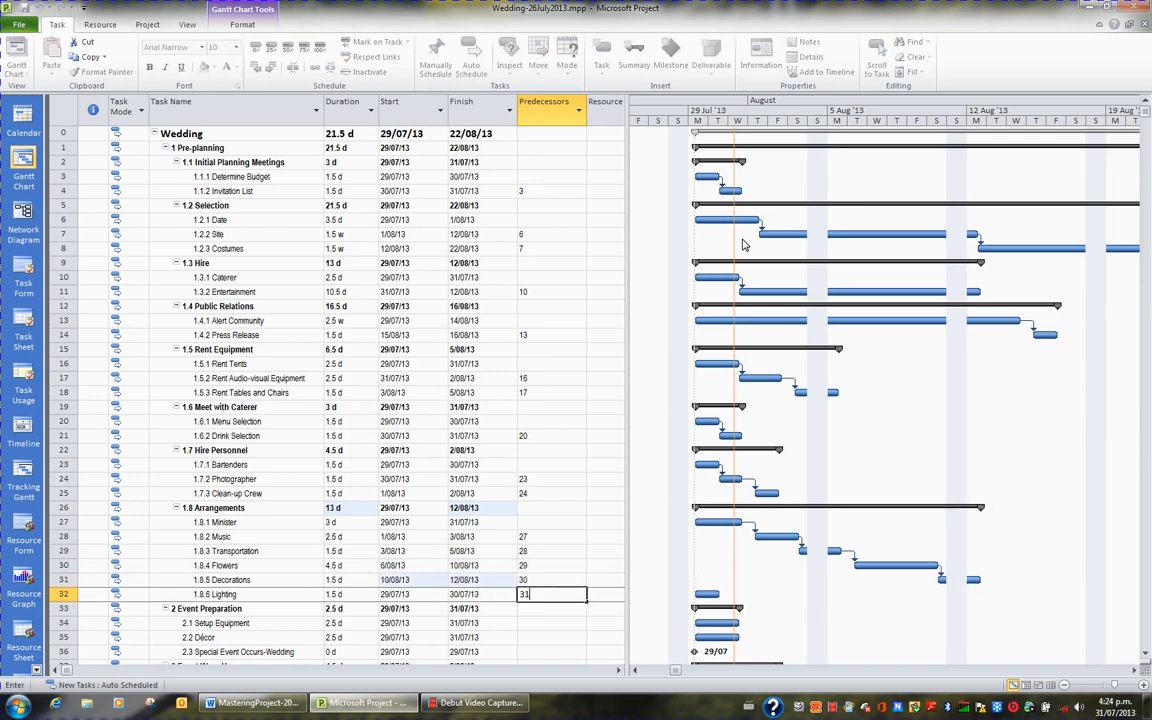
pyautogui.press('Return')
# Under Event Preparation, set predecessor 34 for Décor and 35 for Special Event Occurs-Wedding
pyautogui.press('Down')
pyautogui.press('Down')
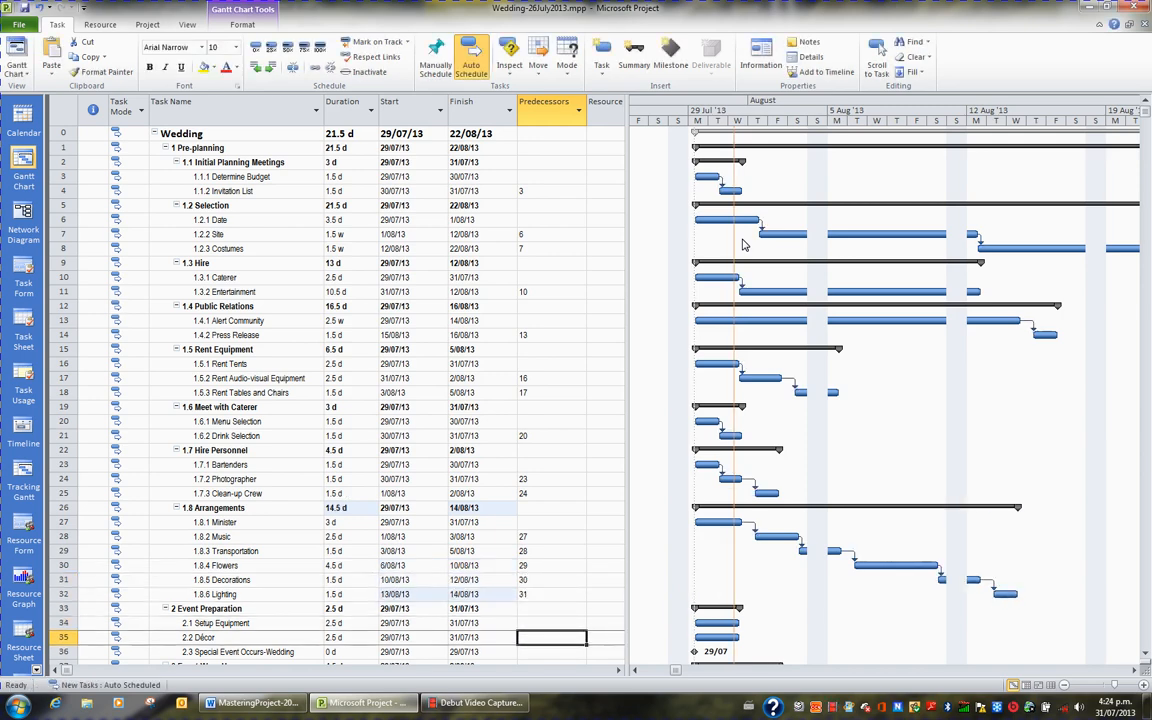
pyautogui.write('34')
pyautogui.press('Return')
pyautogui.write('35')
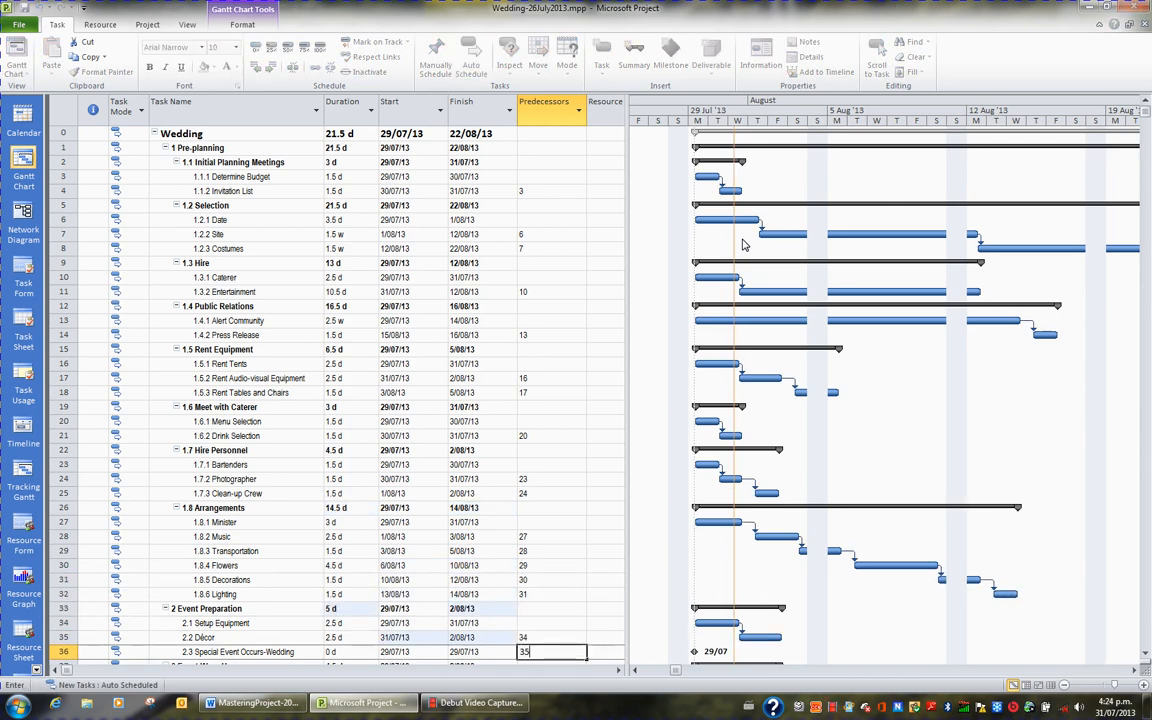
pyautogui.press('Return')
# Under Event Wrap Up, set predecessor 38 for Pay Bills and 39 for Write Thank you Letters
pyautogui.press('Down')
pyautogui.press('Down')
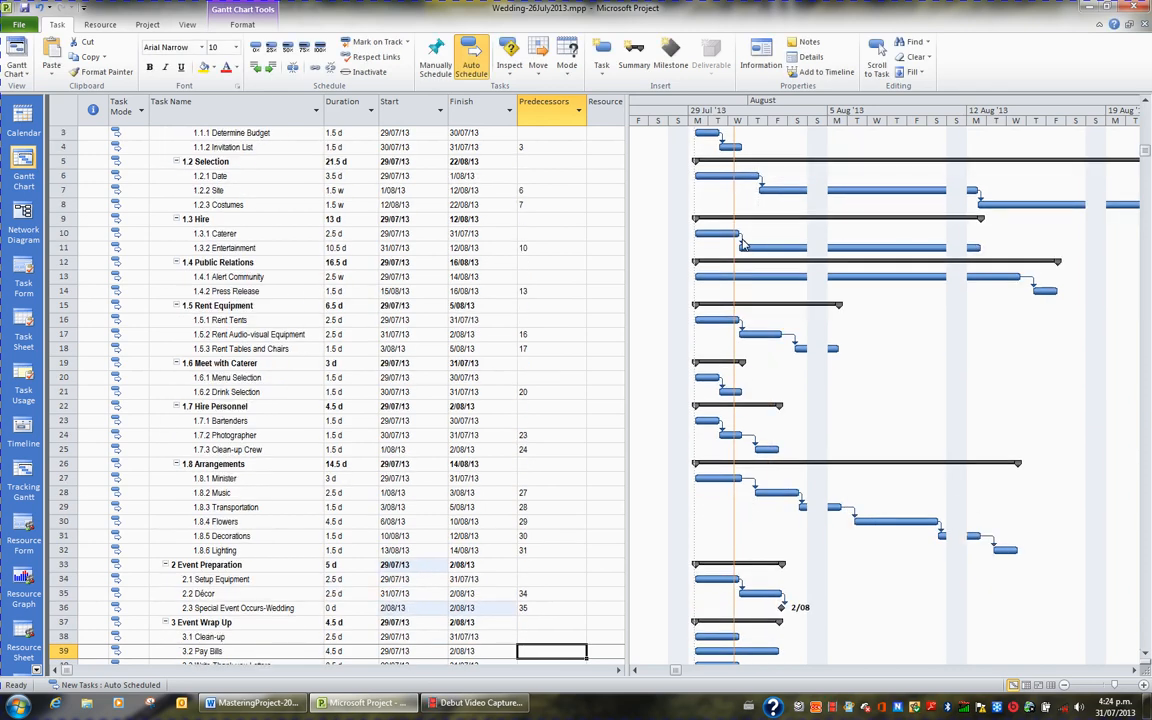
pyautogui.write('38')
pyautogui.press('Return')
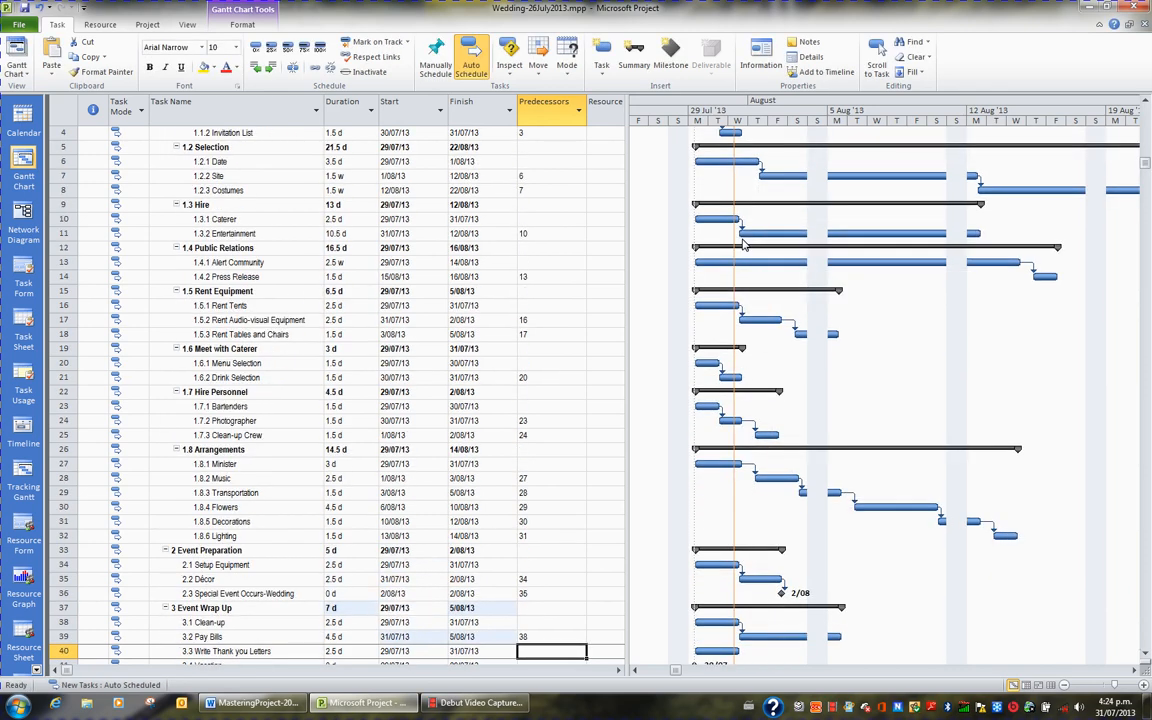
pyautogui.write('38')
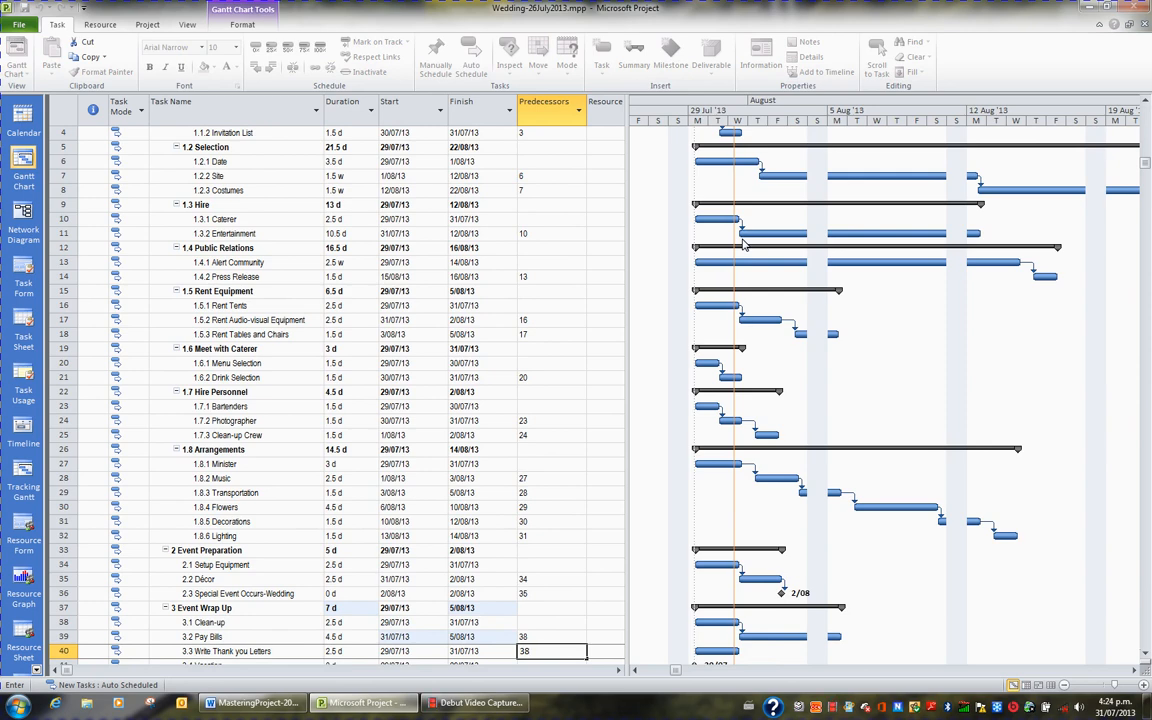
pyautogui.press('Return')
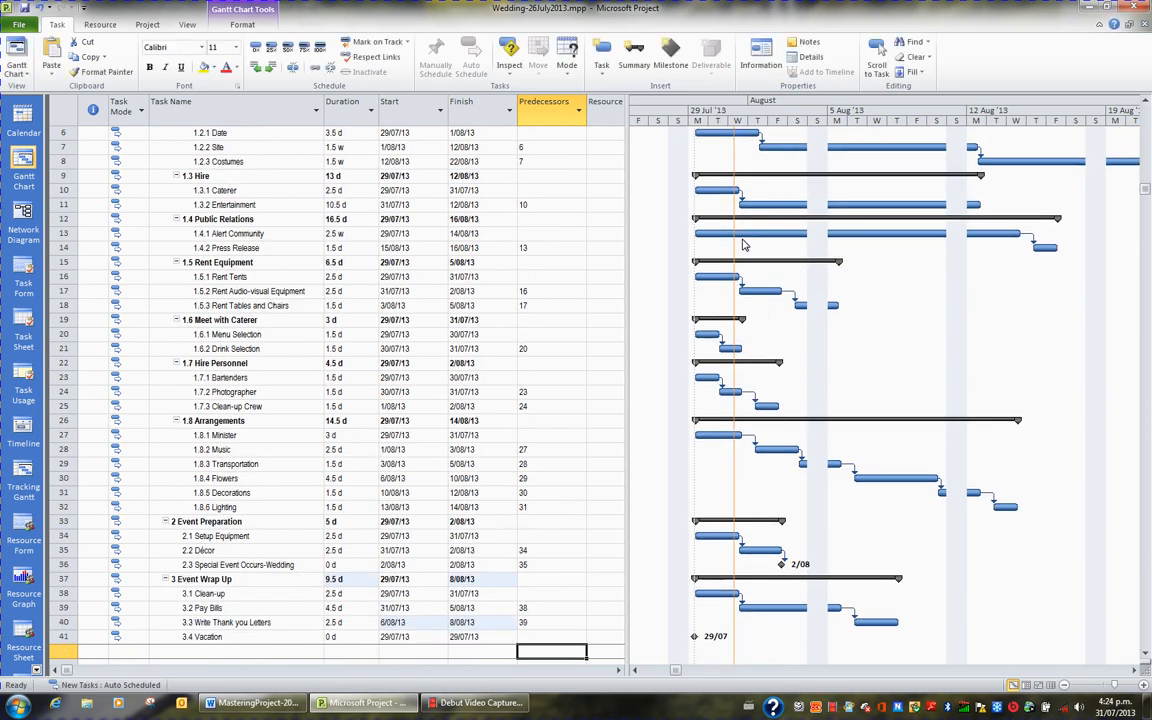
# Under Event Wrap Up, set predecessor 40 for the Vacation task
pyautogui.write('40')
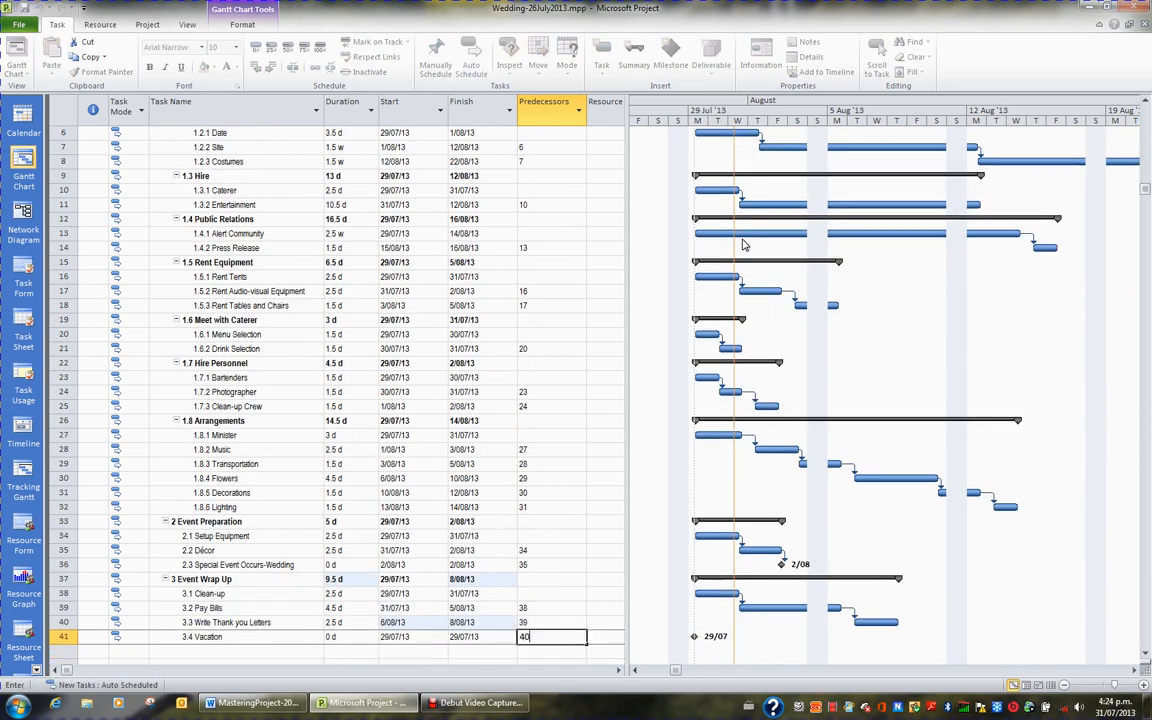
pyautogui.press('Up')
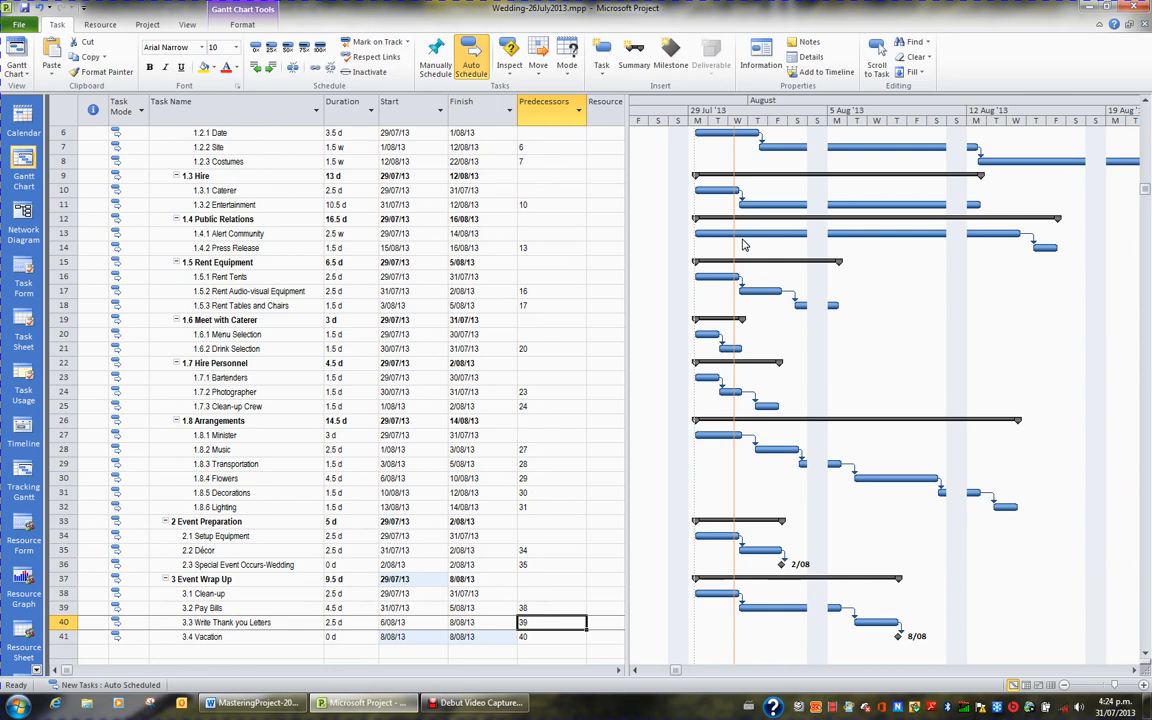
# Set predecessor 2 for the Selection summary task so it follows Initial Planning Meetings
pyautogui.press('Up')
pyautogui.press('Up')
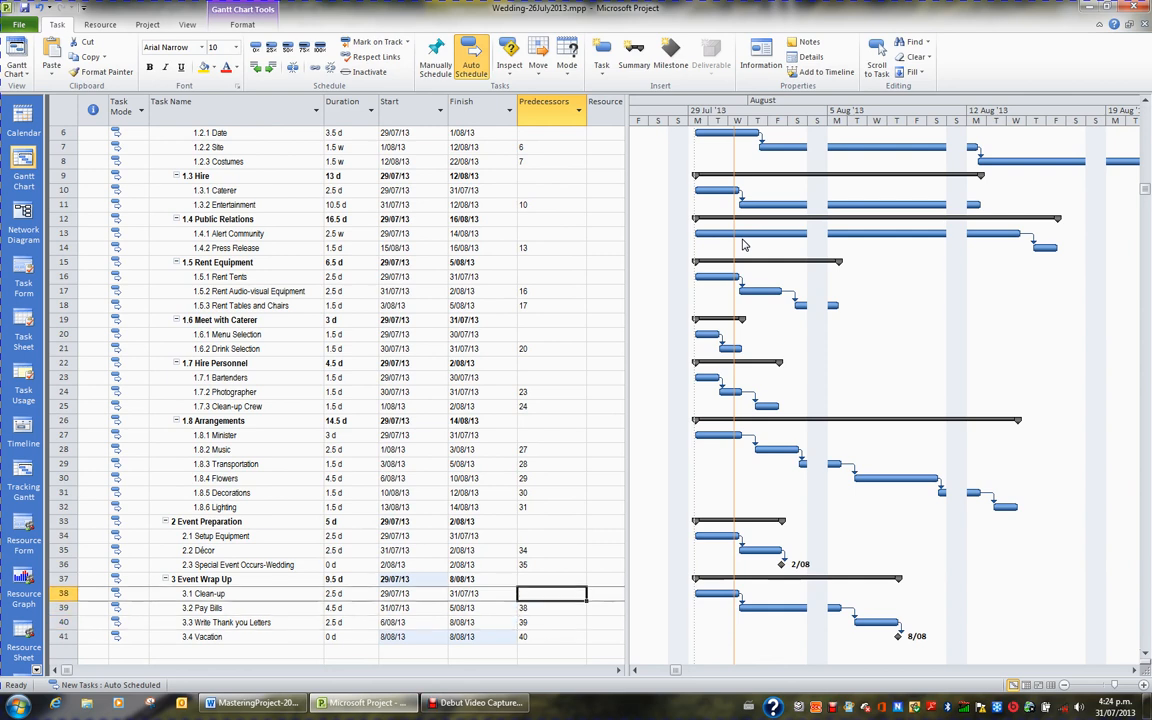
pyautogui.press('Up')
pyautogui.press('Up')
pyautogui.press('Up')
pyautogui.press('Up')
pyautogui.press('Up')
pyautogui.press('Up')
pyautogui.press('Up')
pyautogui.press('Up')
pyautogui.press('Up')
pyautogui.press('Up')
pyautogui.press('Up')
pyautogui.press('Up')
pyautogui.press('Up')
pyautogui.press('Up')
pyautogui.press('Up')
pyautogui.press('Up')
pyautogui.press('Up')
pyautogui.press('Up')
pyautogui.press('Up')
pyautogui.press('Up')
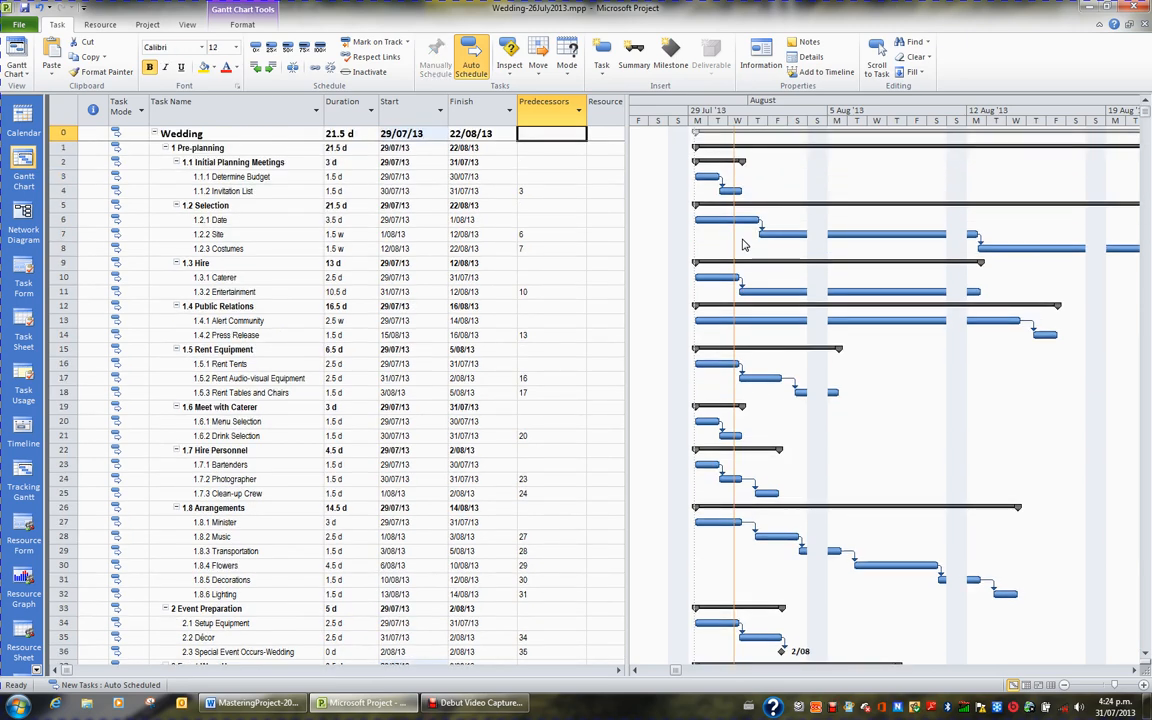
pyautogui.press('Down')
pyautogui.press('Down')
pyautogui.press('Down')
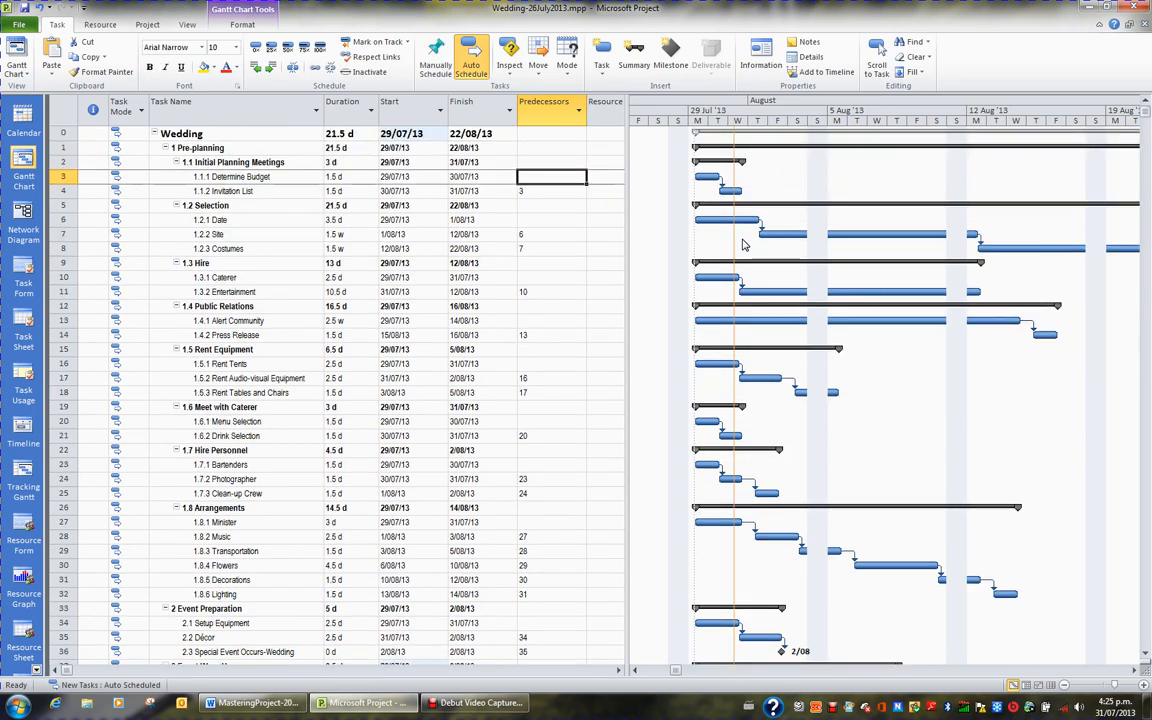
pyautogui.press('Down')
pyautogui.press('Down')
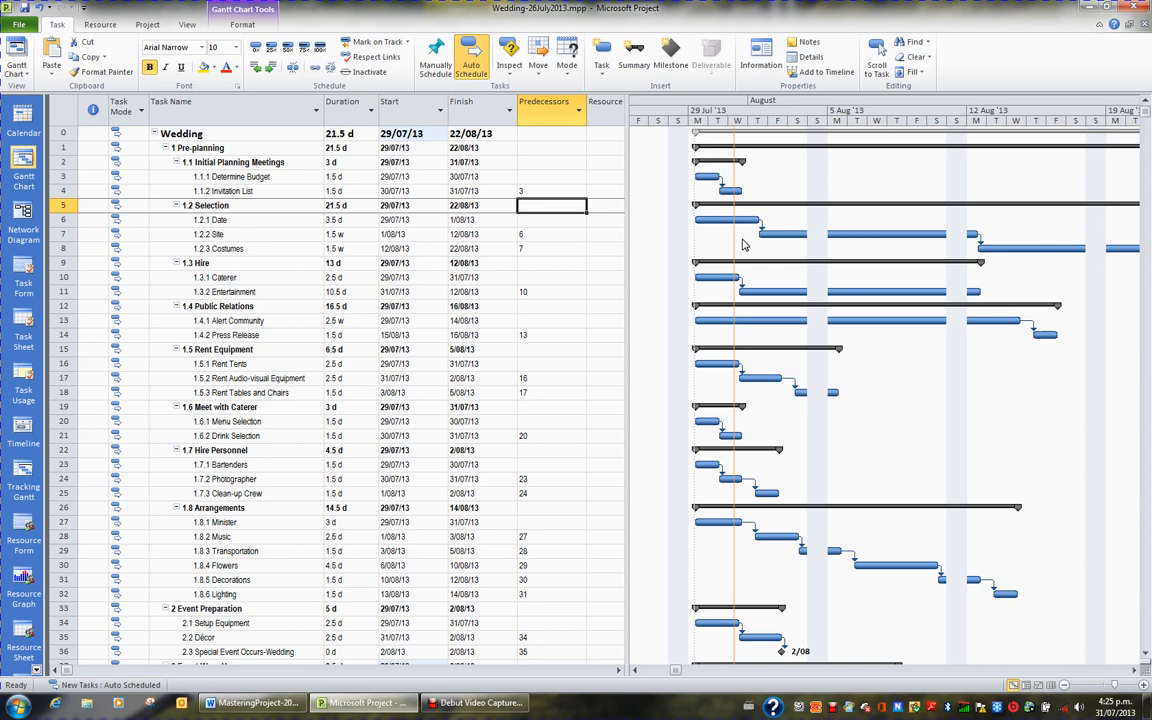
pyautogui.write('2')
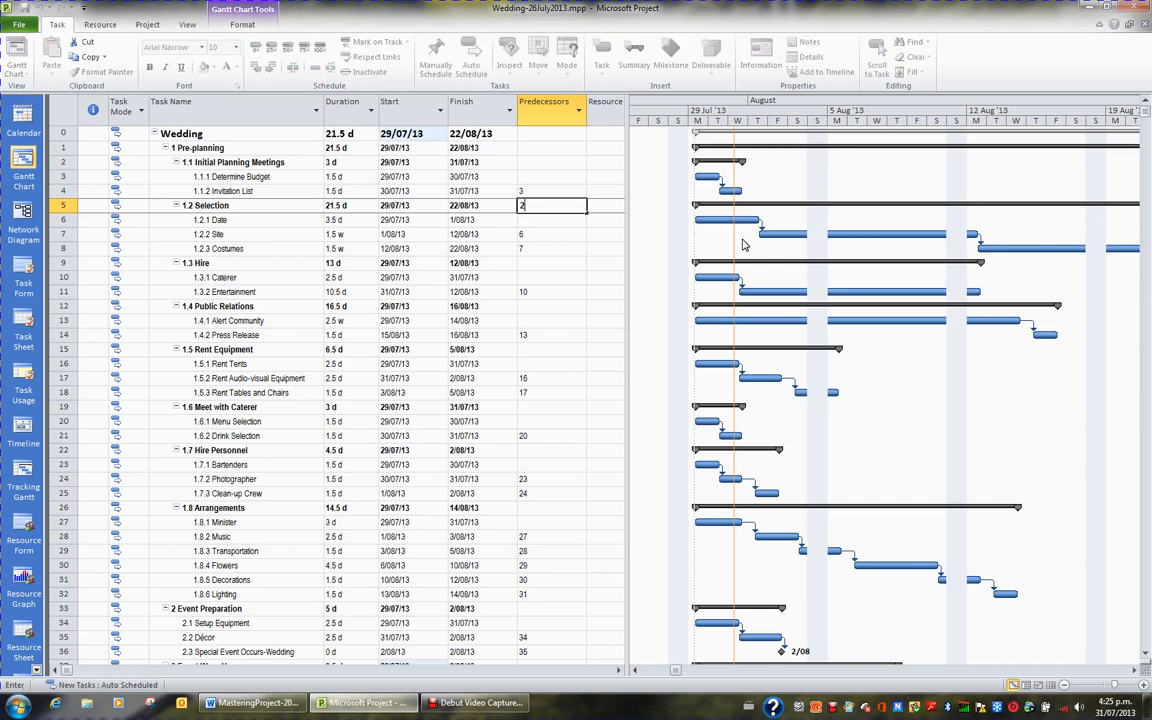
pyautogui.press('Return')
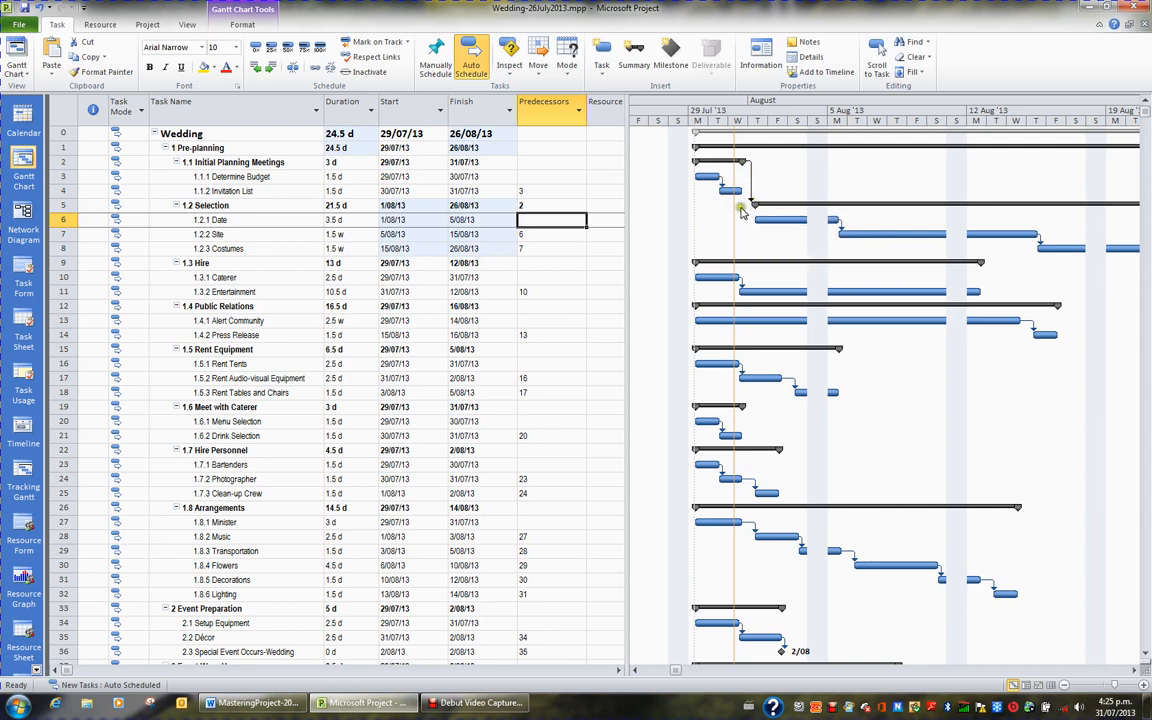
# Set predecessor 9 for the Public Relations summary task so it follows Hire
pyautogui.press('Down')
pyautogui.press('Down')
pyautogui.press('Down')
pyautogui.press('Down')
pyautogui.press('Down')
pyautogui.press('Down')
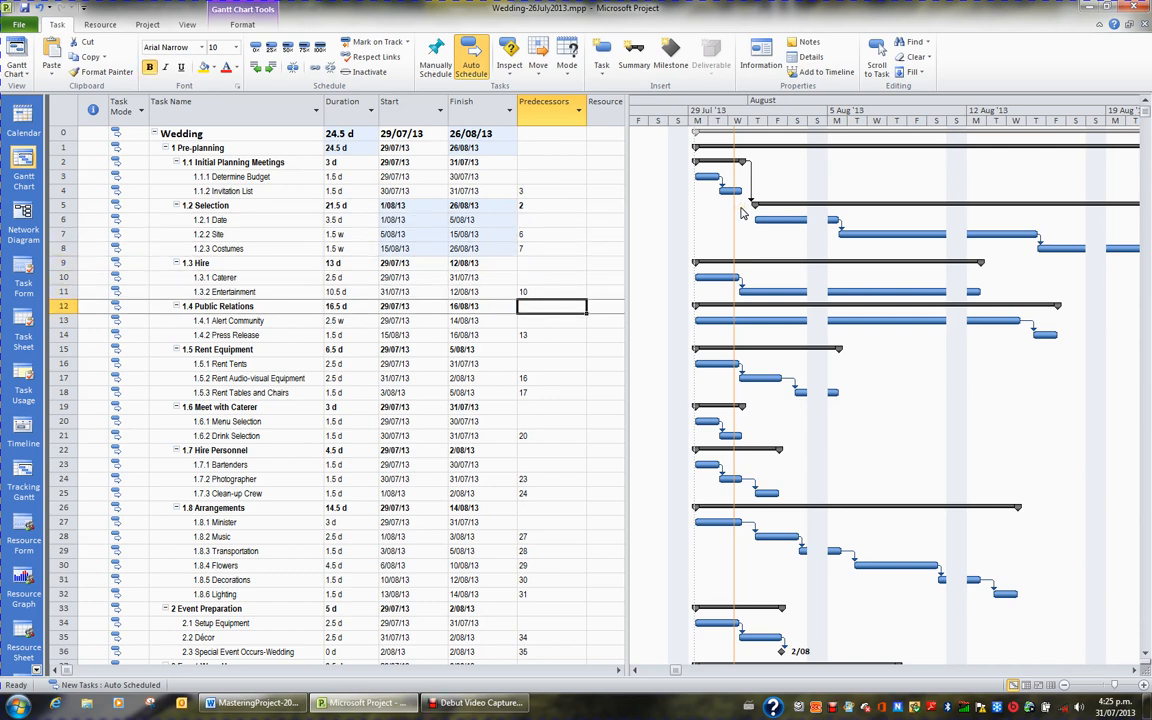
pyautogui.write('9')
pyautogui.press('Return')
# Set predecessor 12 for the Rent Equipment summary task so it follows Public Relations
pyautogui.press('Down')
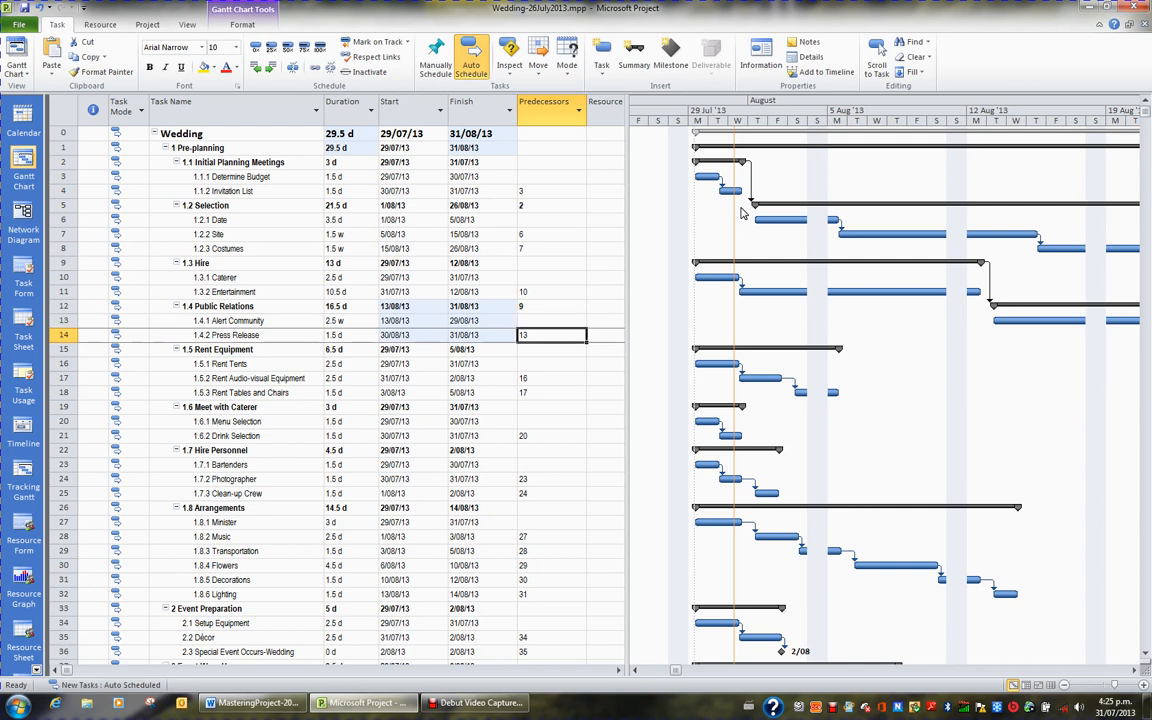
pyautogui.press('Down')
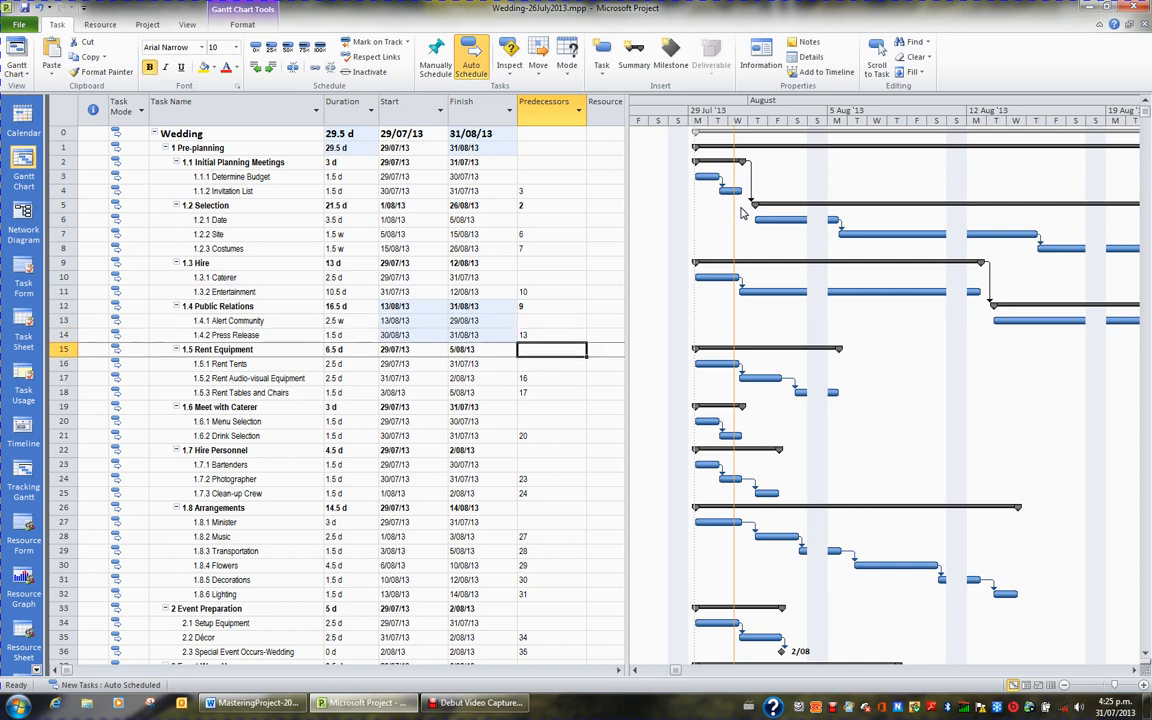
pyautogui.write('12')
pyautogui.press('Return')
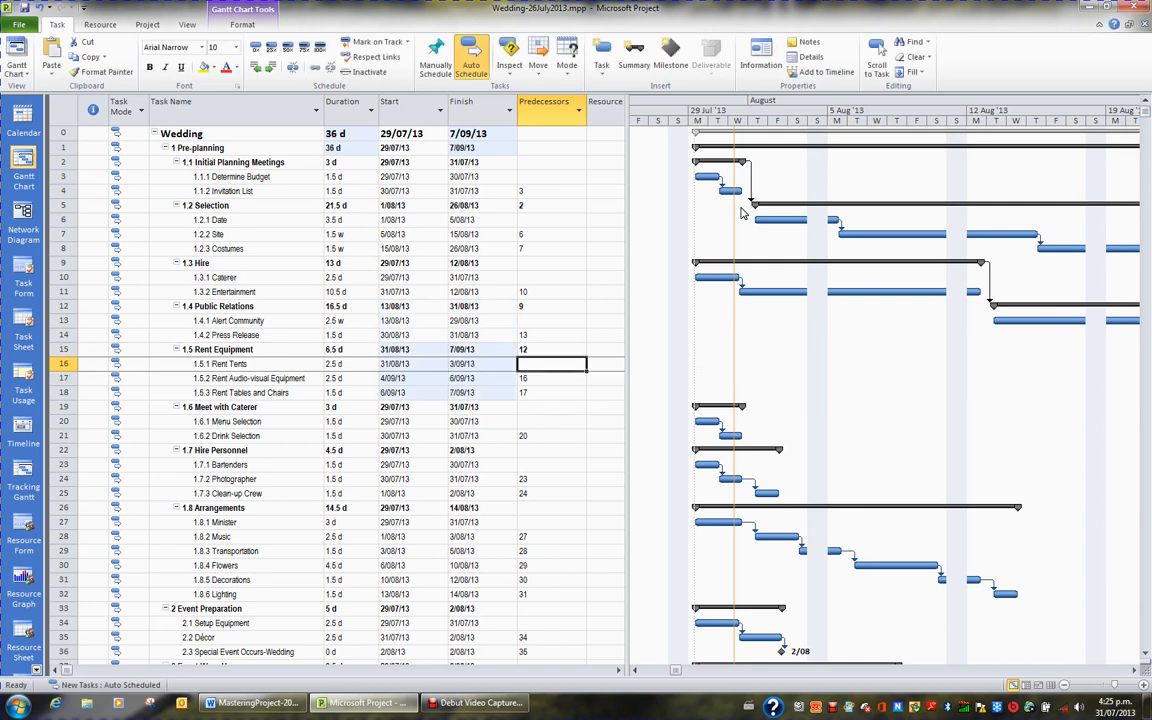
# Set predecessor 15 for the Meet with Caterer summary task so it follows Rent Equipment
pyautogui.press('Down')
pyautogui.press('Down')
pyautogui.press('Return')
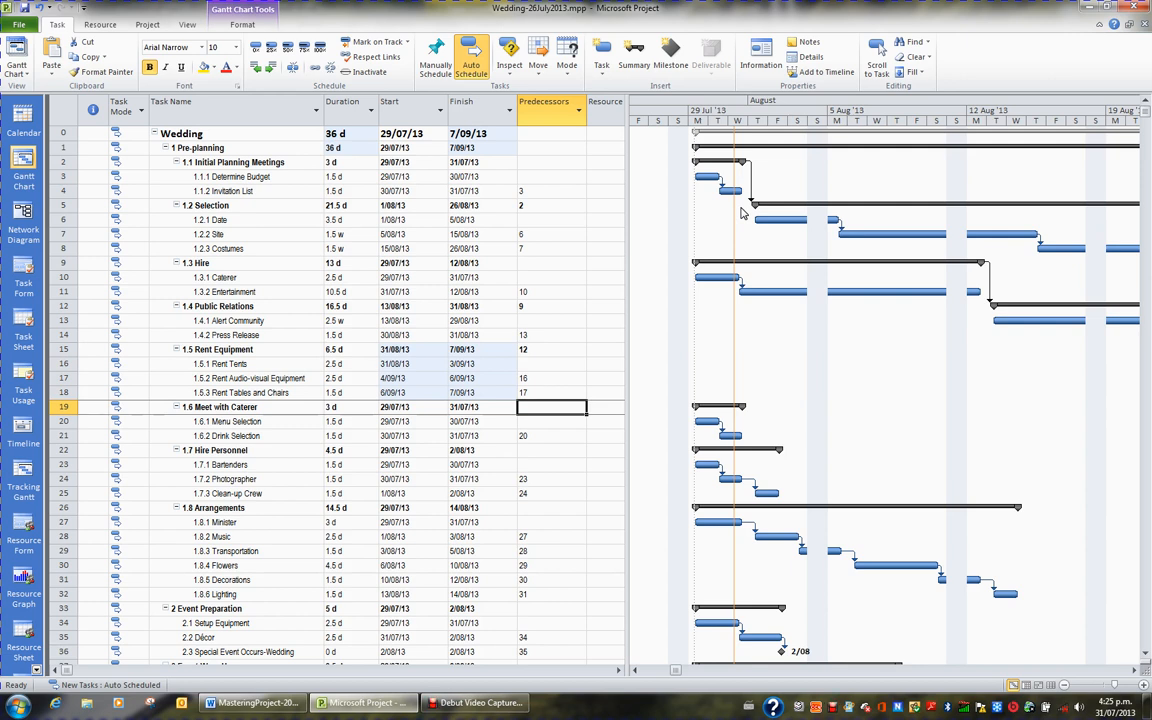
pyautogui.write('15')
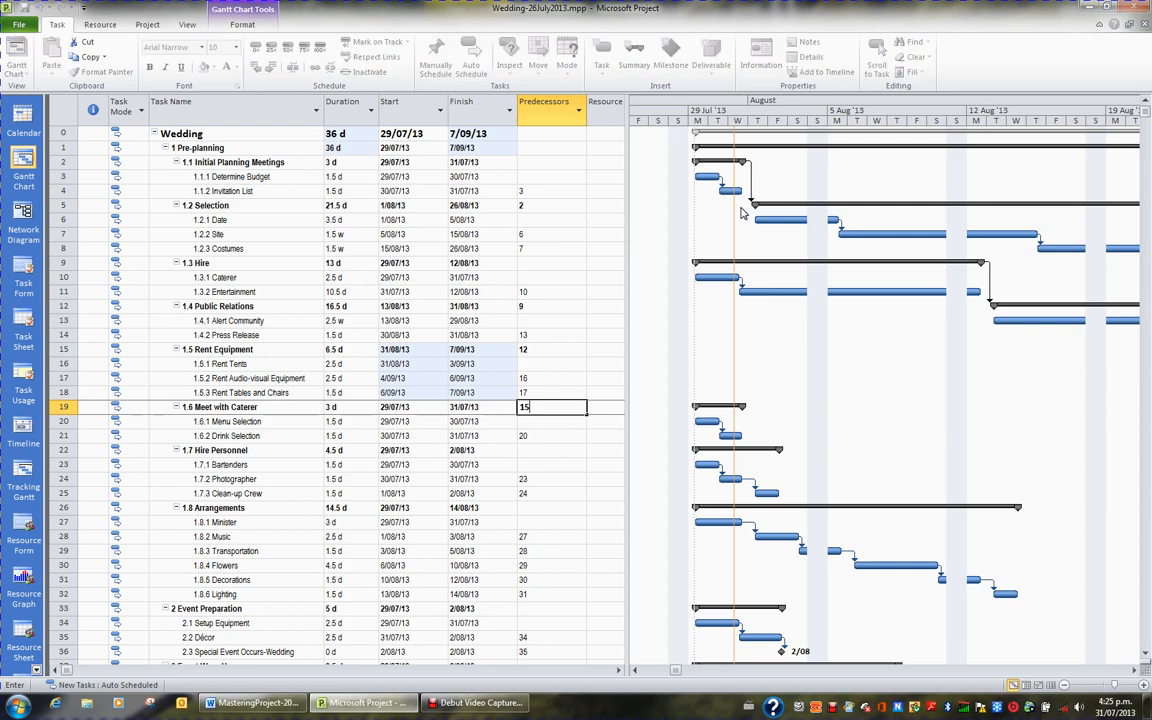
pyautogui.press('Return')
pyautogui.press('Up')
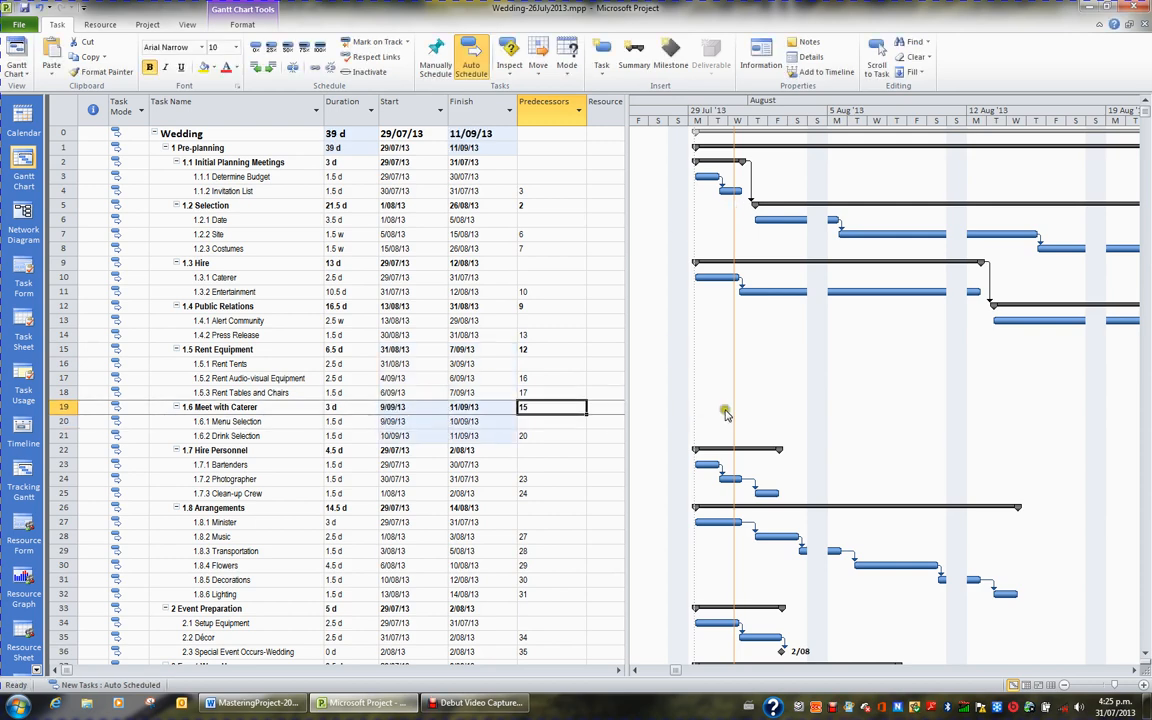
# Use Scroll to Task to examine the Gantt bars of Meet with Caterer, Determine Budget and Rent Tents in turn
pyautogui.click(635, 670)
pyautogui.click(1134, 670)
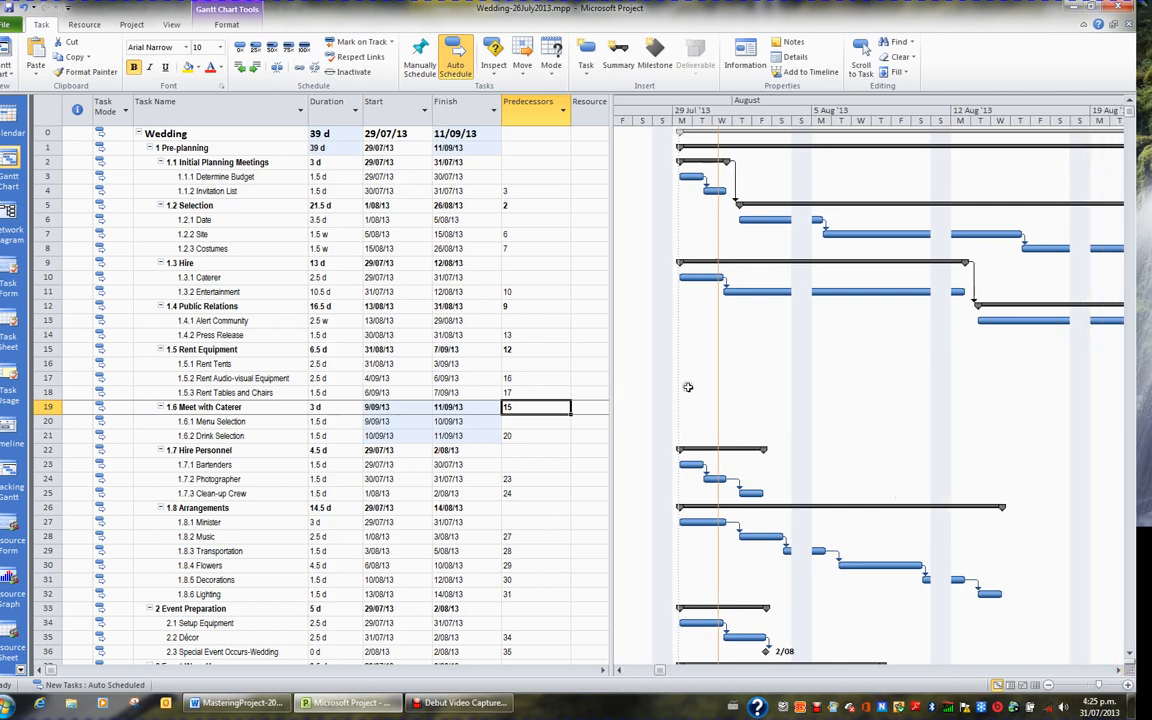
pyautogui.click(268, 408)
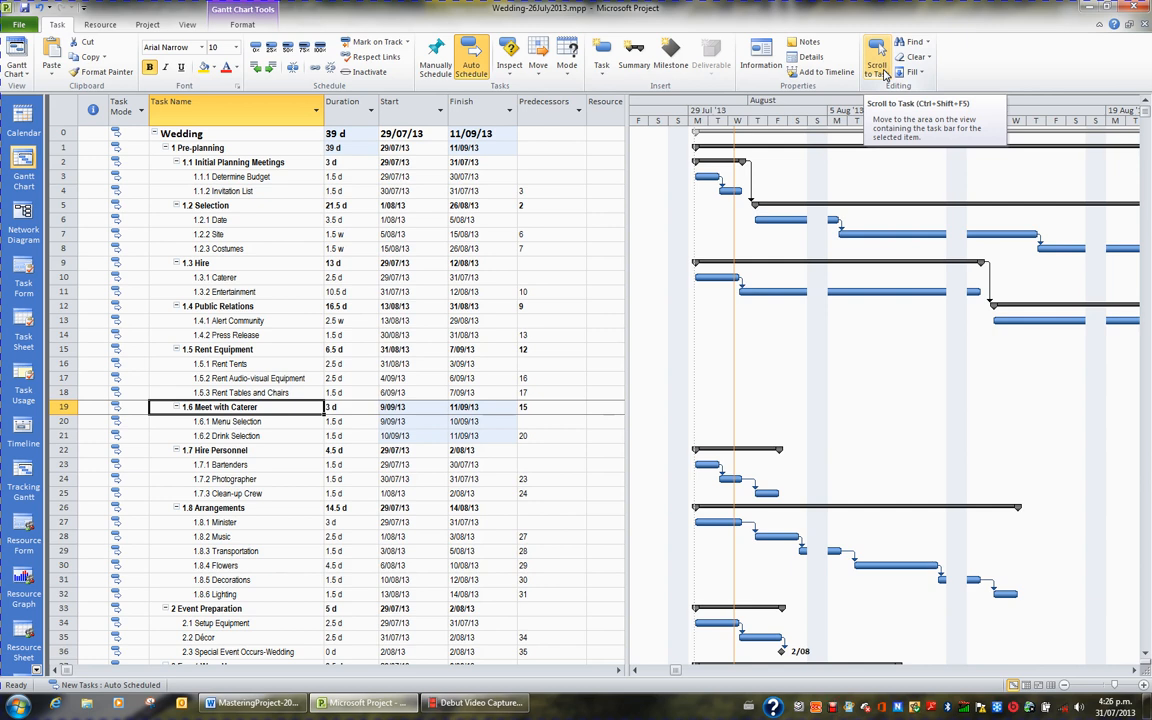
pyautogui.click(877, 66)
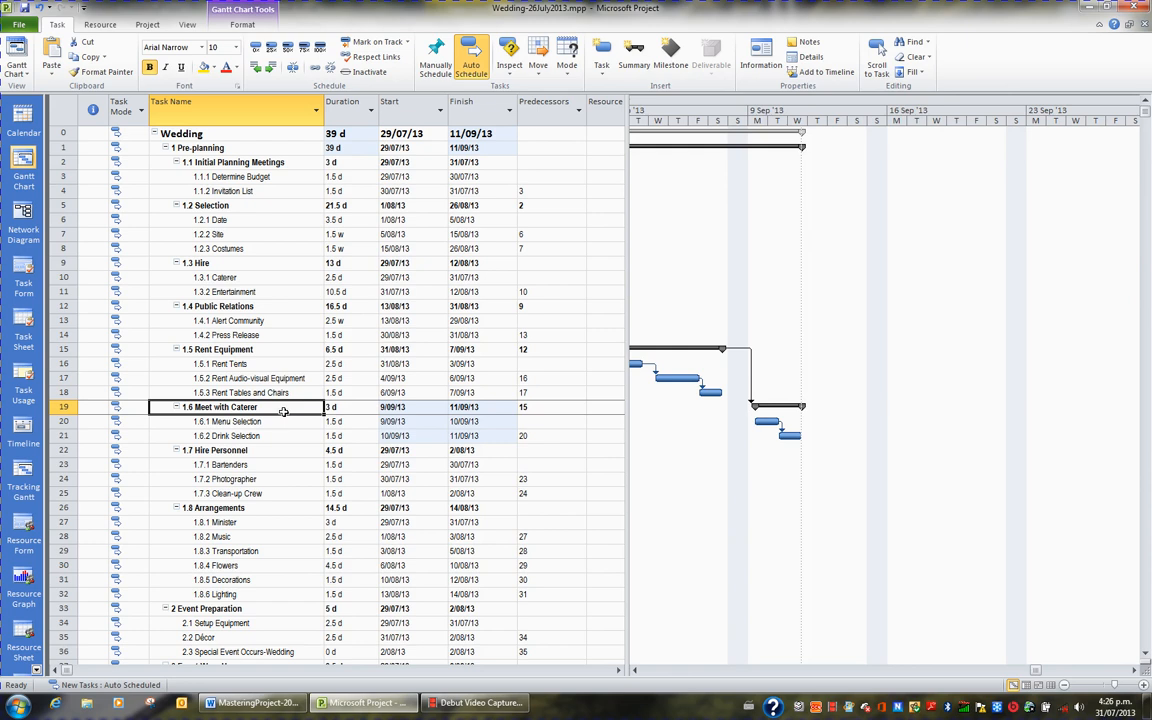
pyautogui.click(281, 177)
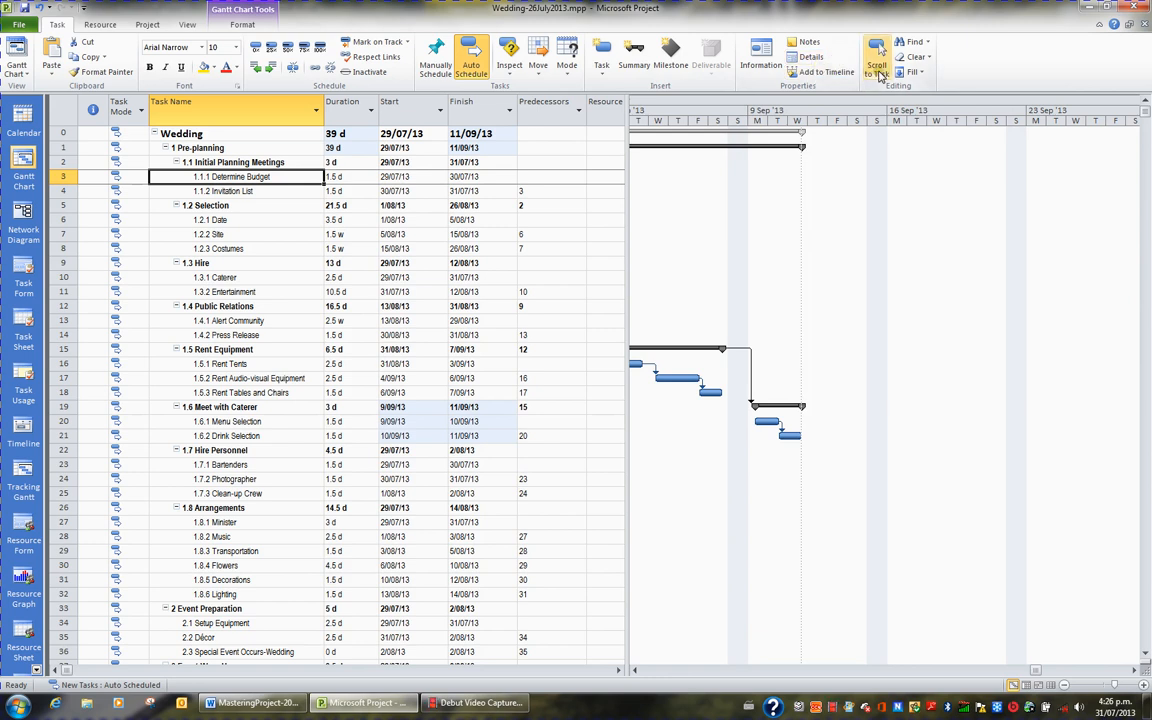
pyautogui.click(877, 68)
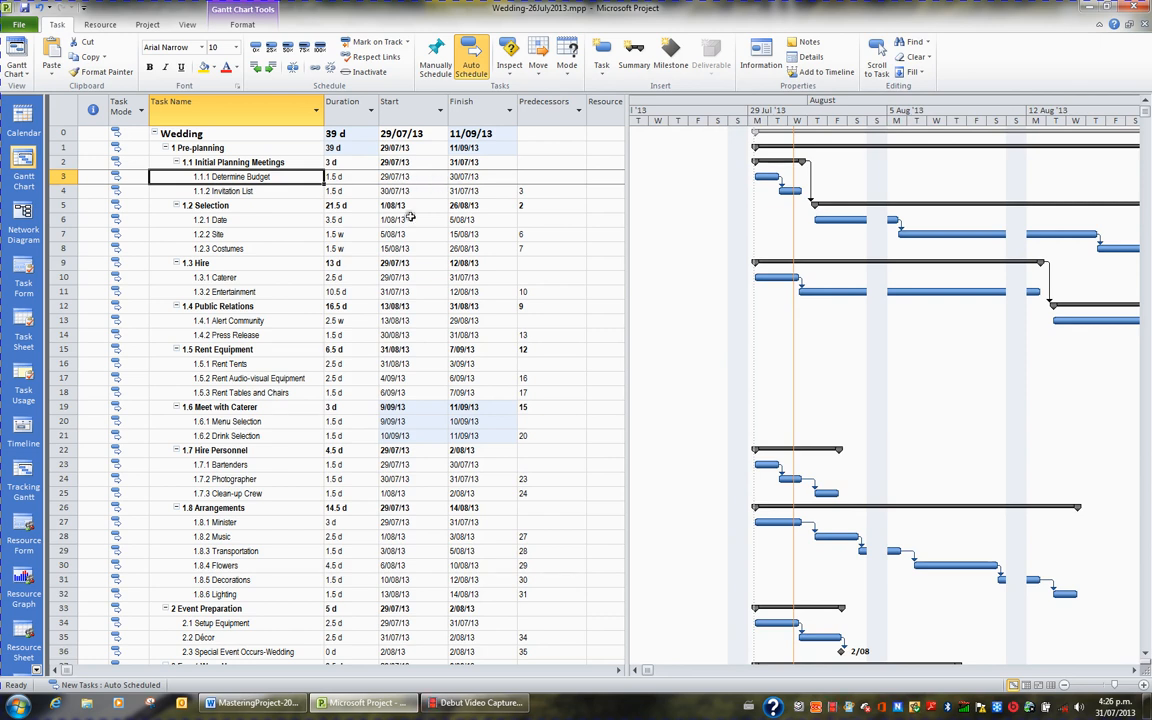
pyautogui.click(288, 366)
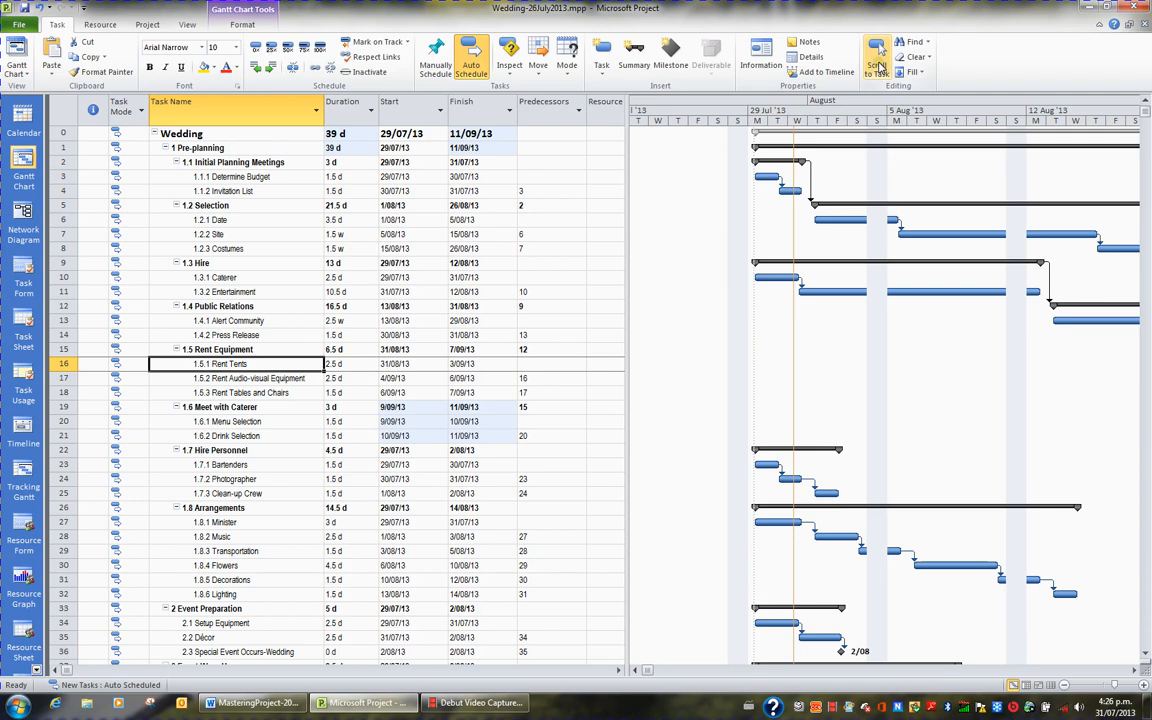
pyautogui.click(878, 66)
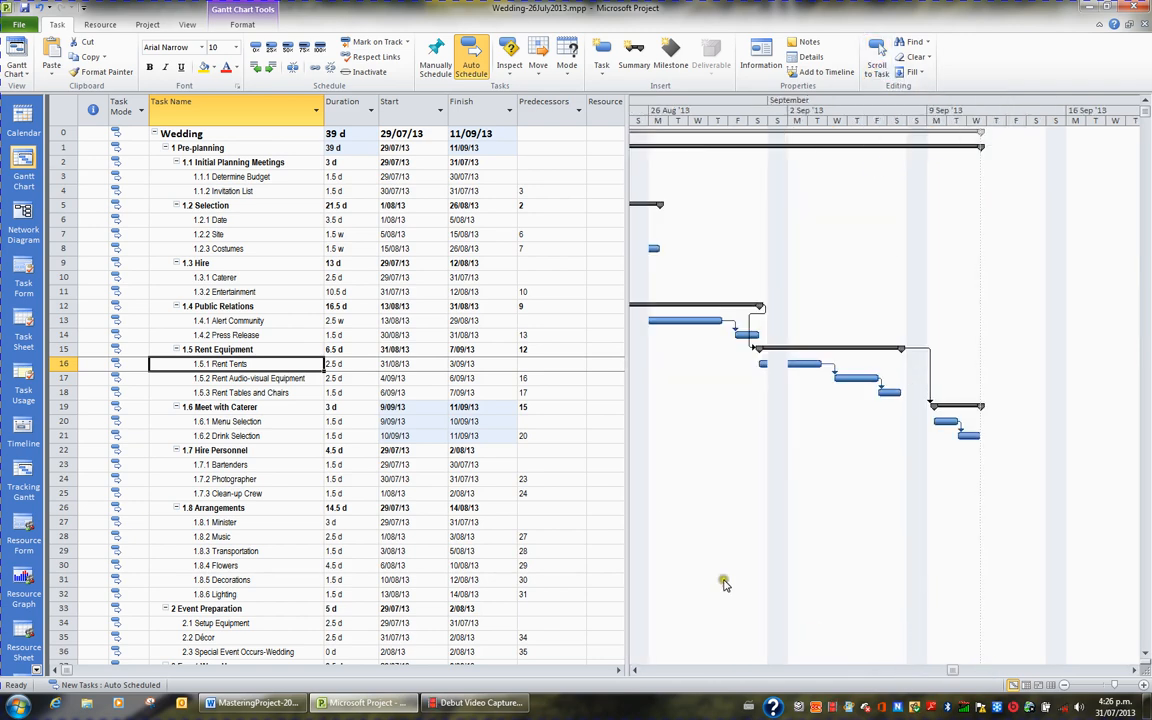
# Select the predecessor cell of the Hire Personnel summary task
pyautogui.click(550, 451)
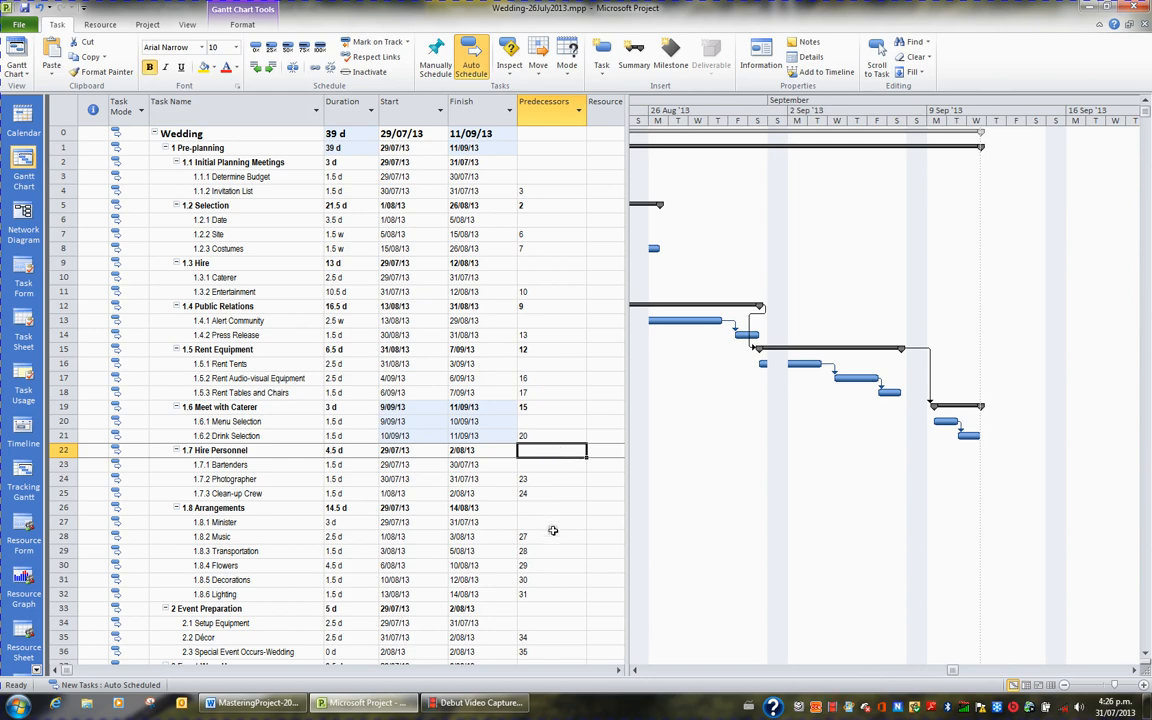